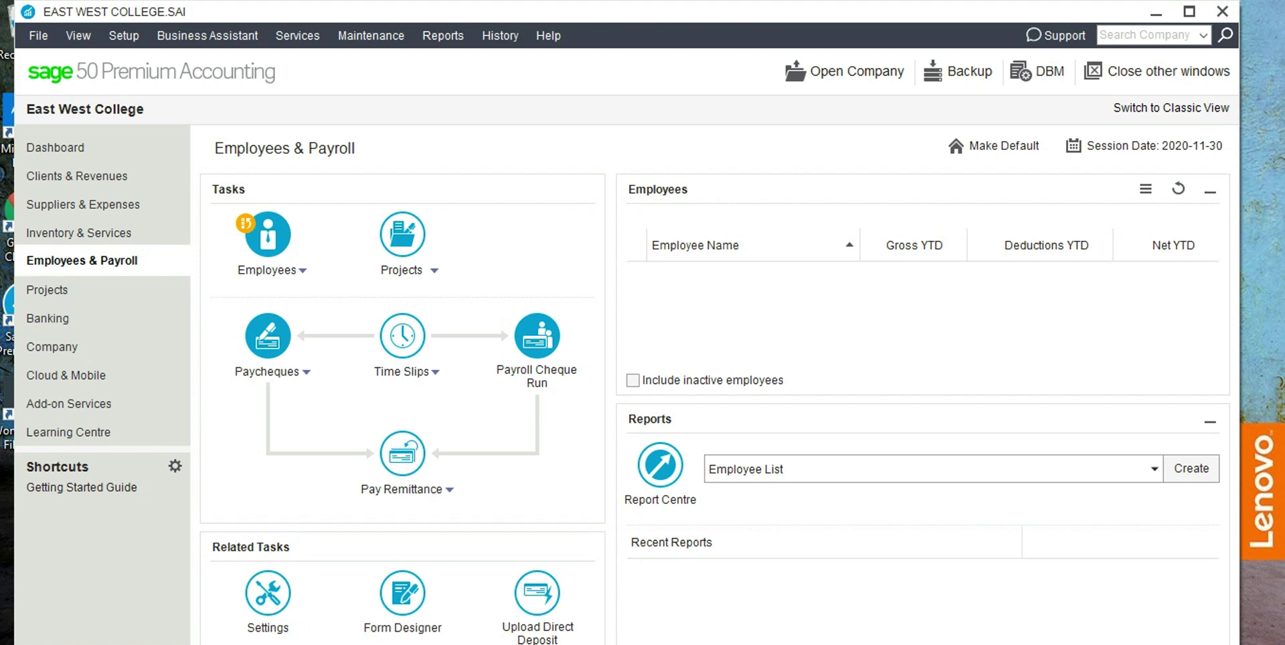
Add a new employee record with the employee's full name and birth date 2000-11-19.
{"action": "left_click", "coordinate": [268, 269]}
{"action": "left_click", "coordinate": [274, 313]}
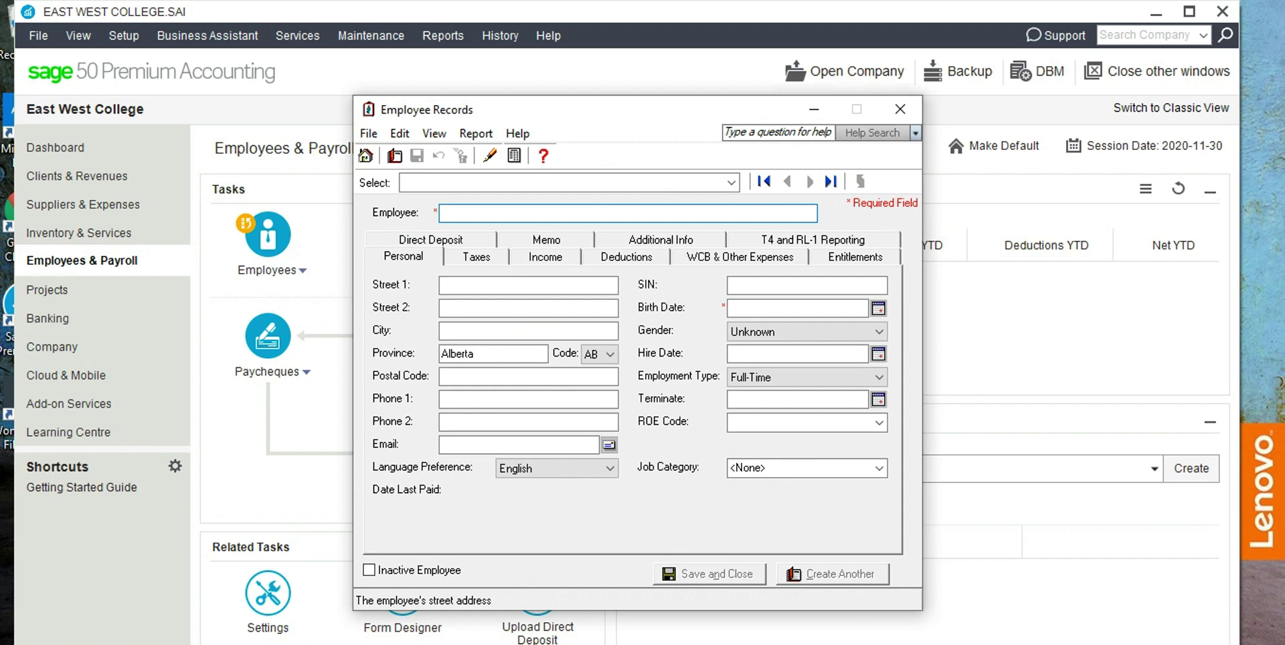
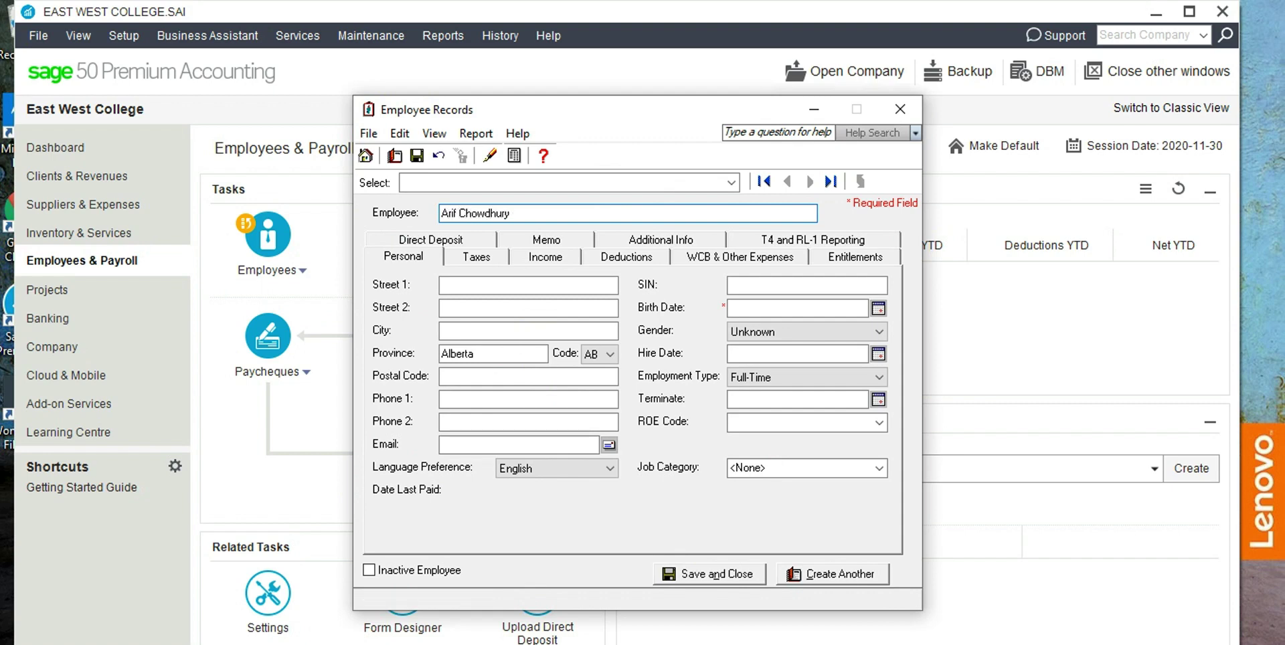
{"action": "left_click", "coordinate": [878, 308]}
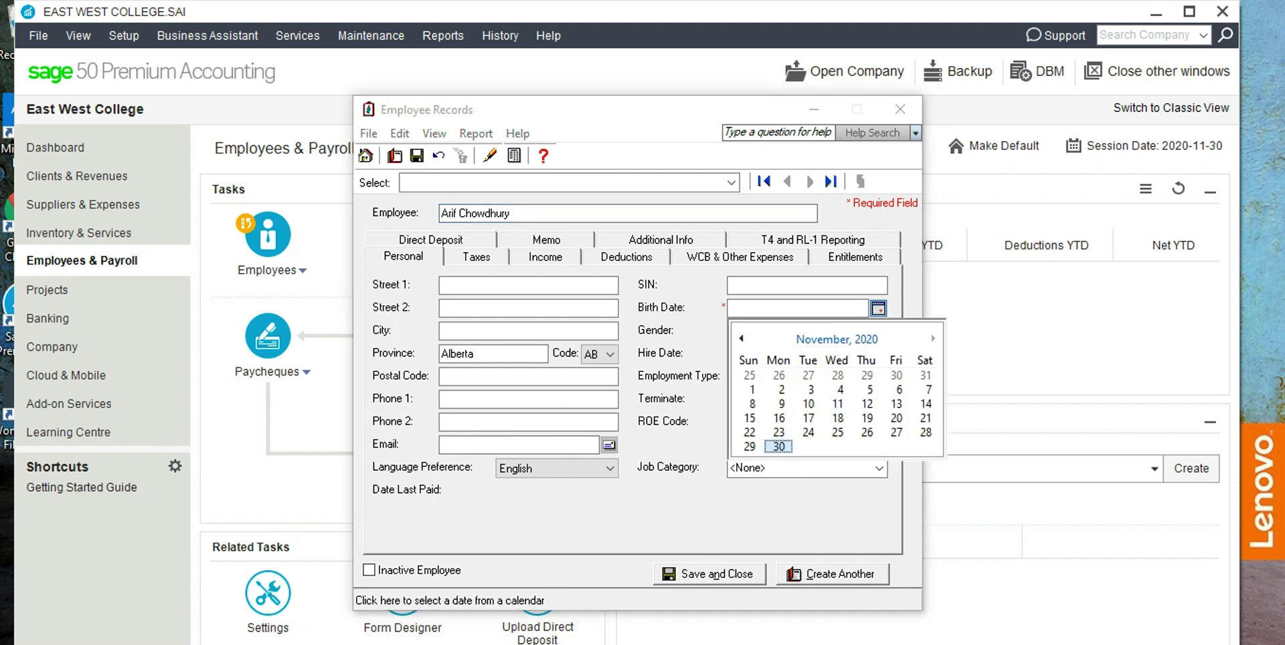
{"action": "left_click", "coordinate": [866, 418]}
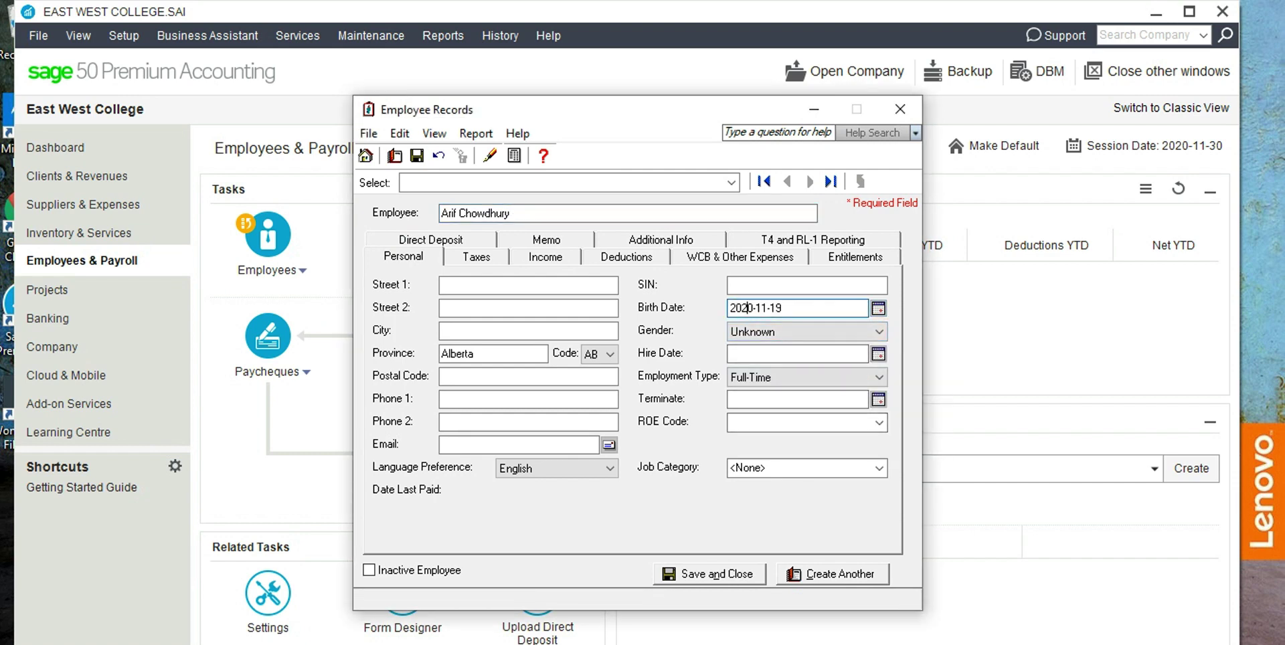
{"action": "key", "text": "BackSpace"}
{"action": "type", "text": "0"}
On the Taxes tab, choose Alberta as the tax table and uncheck Calculate EI.
{"action": "key", "text": "ctrl+Tab"}
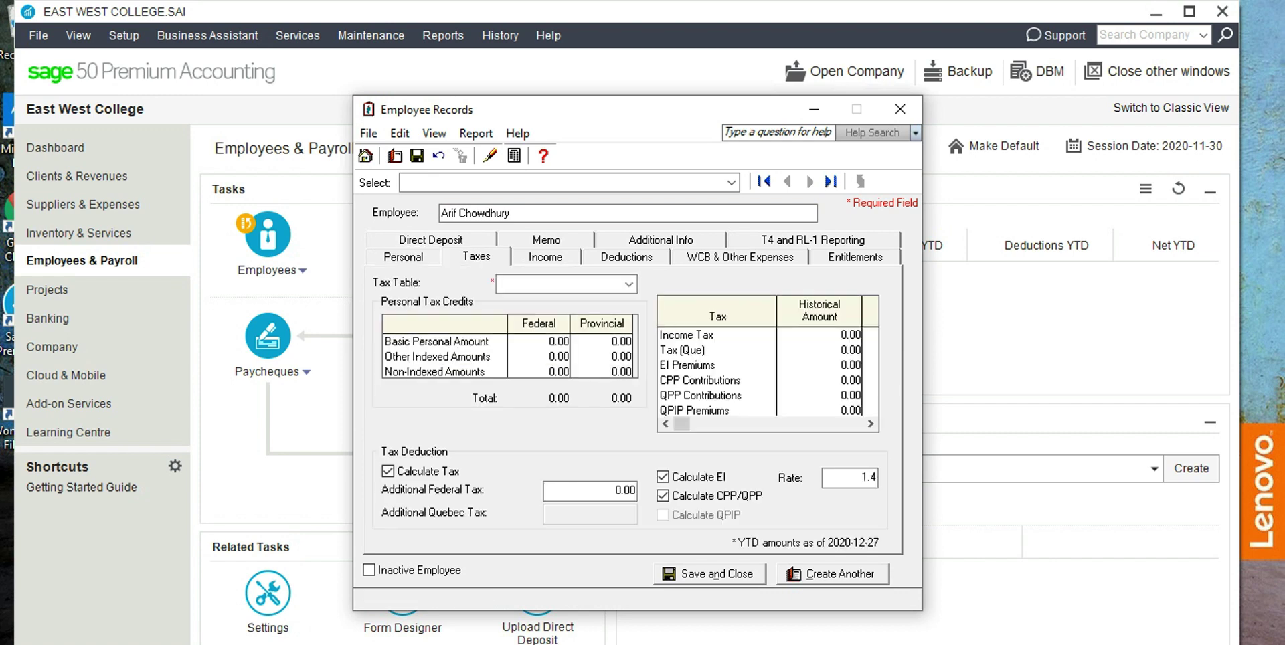
{"action": "key", "text": "alt+Down"}
{"action": "key", "text": "Down"}
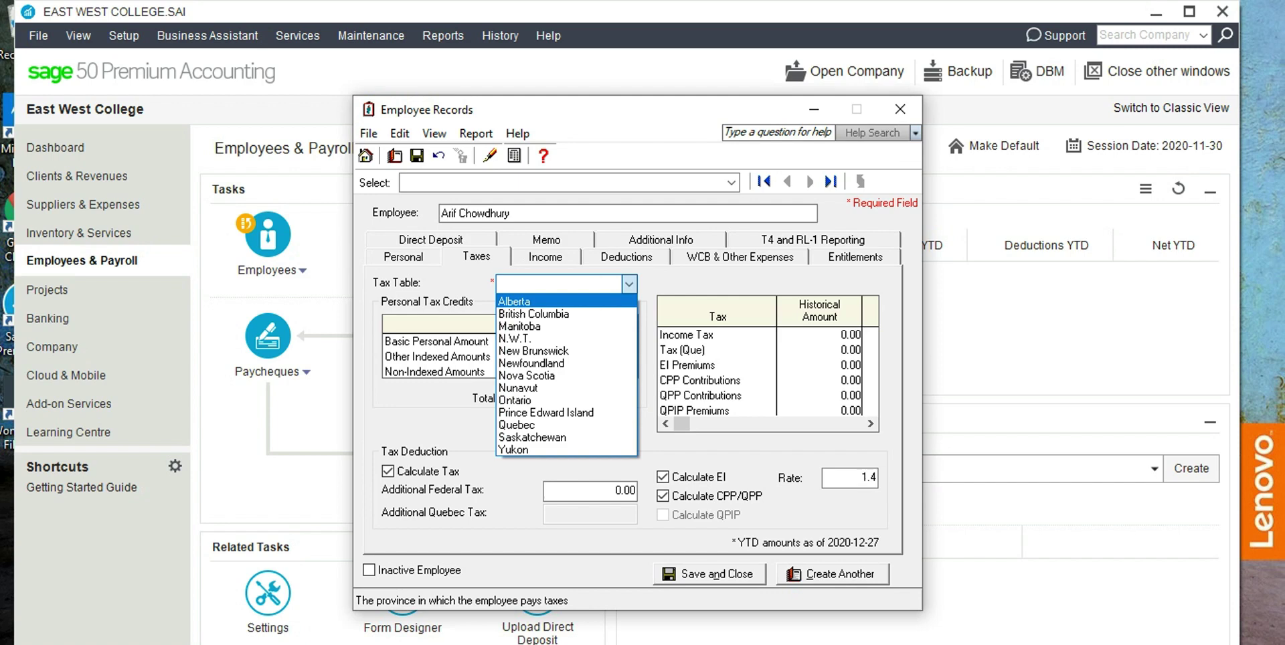
{"action": "key", "text": "Return"}
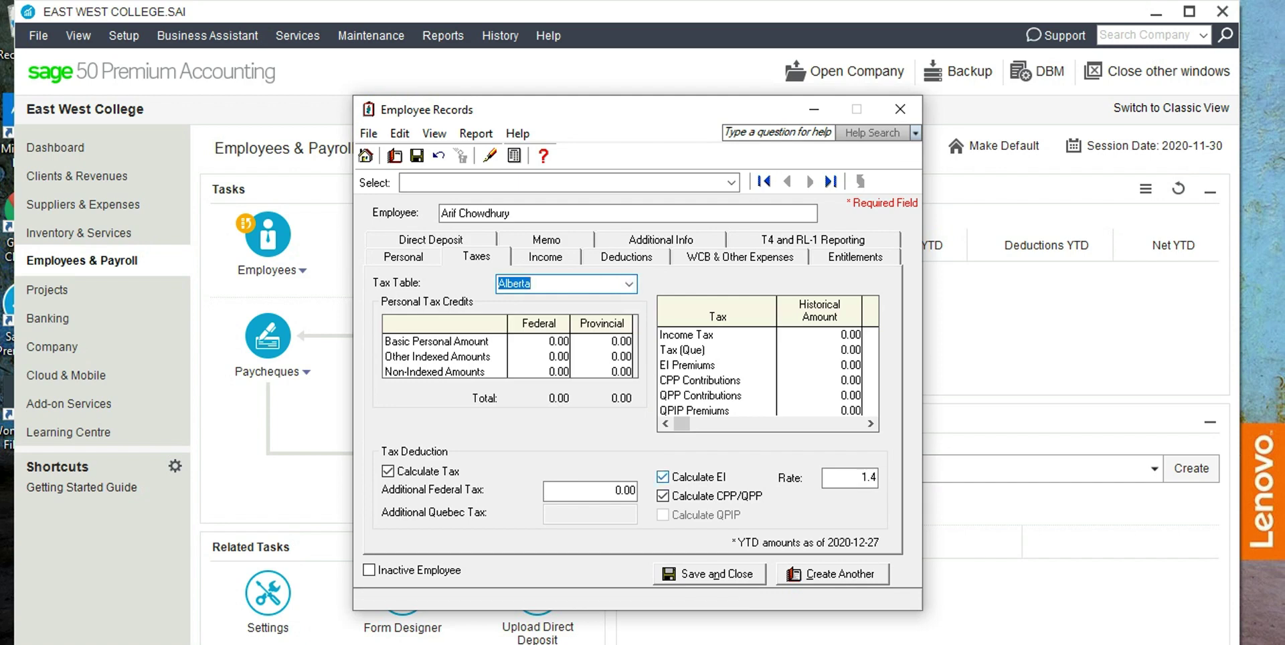
{"action": "left_click", "coordinate": [663, 476]}
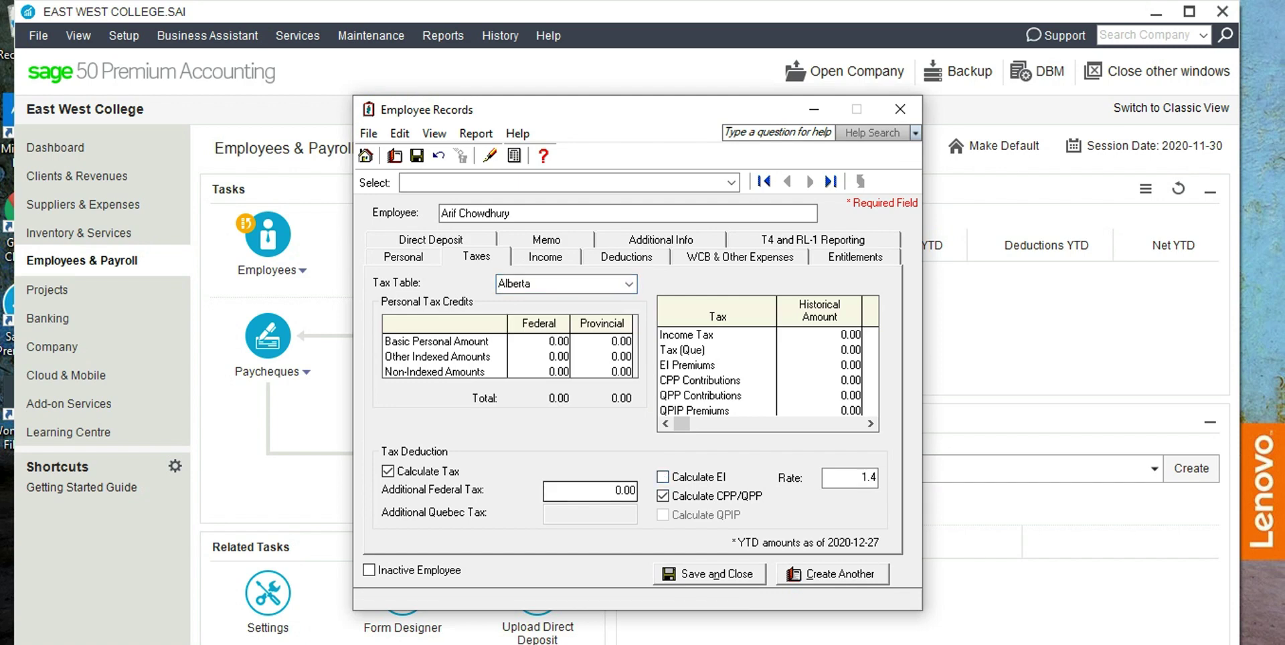
Set Pay Periods Per Year to 12 and Vacation Rate to 4.0%, then save the employee.
{"action": "key", "text": "ctrl+Tab"}
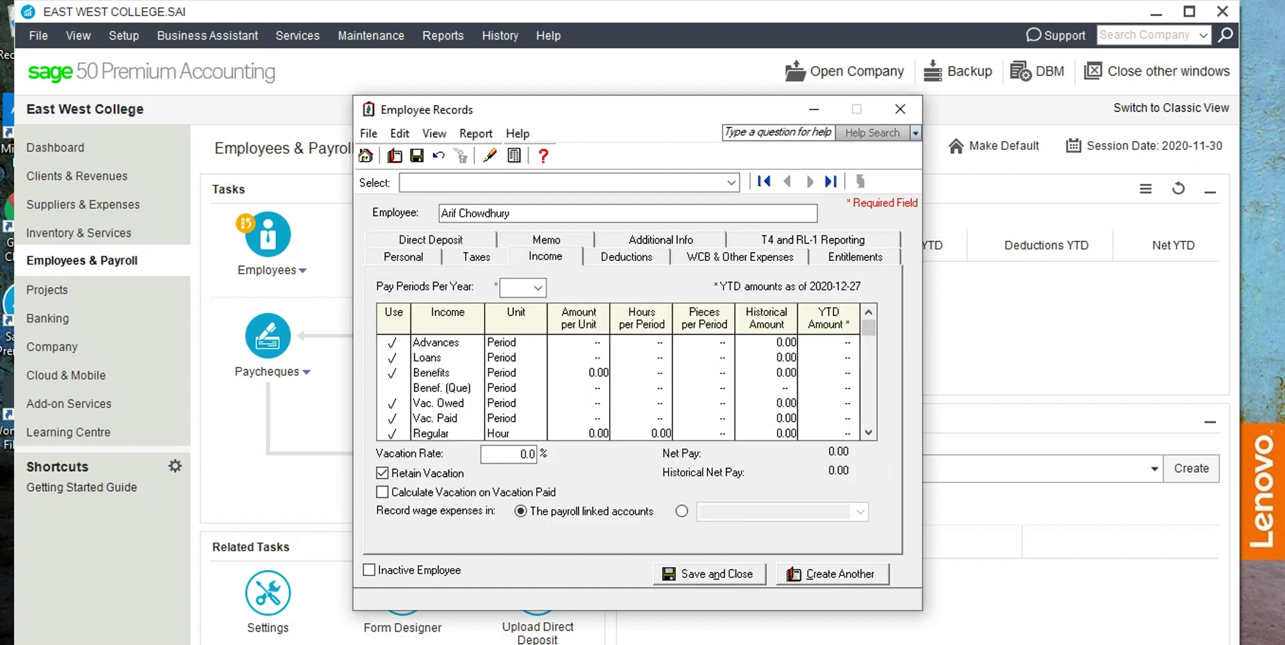
{"action": "key", "text": "Tab"}
{"action": "key", "text": "alt+Down"}
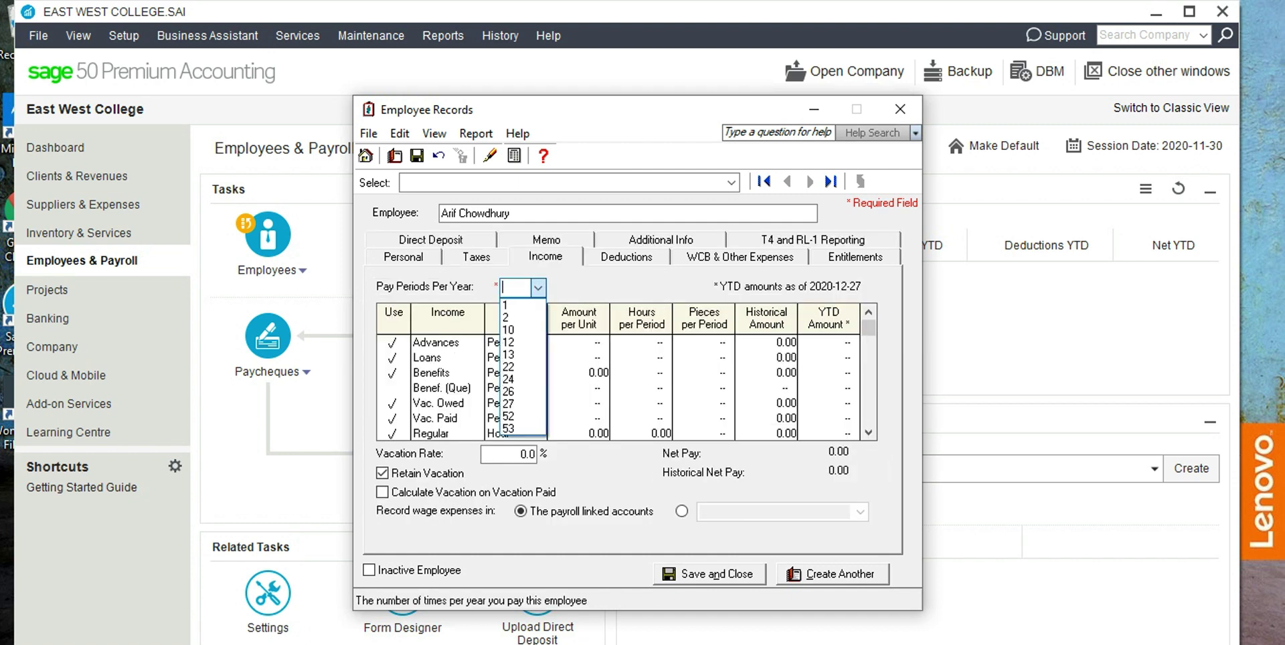
{"action": "key", "text": "Return"}
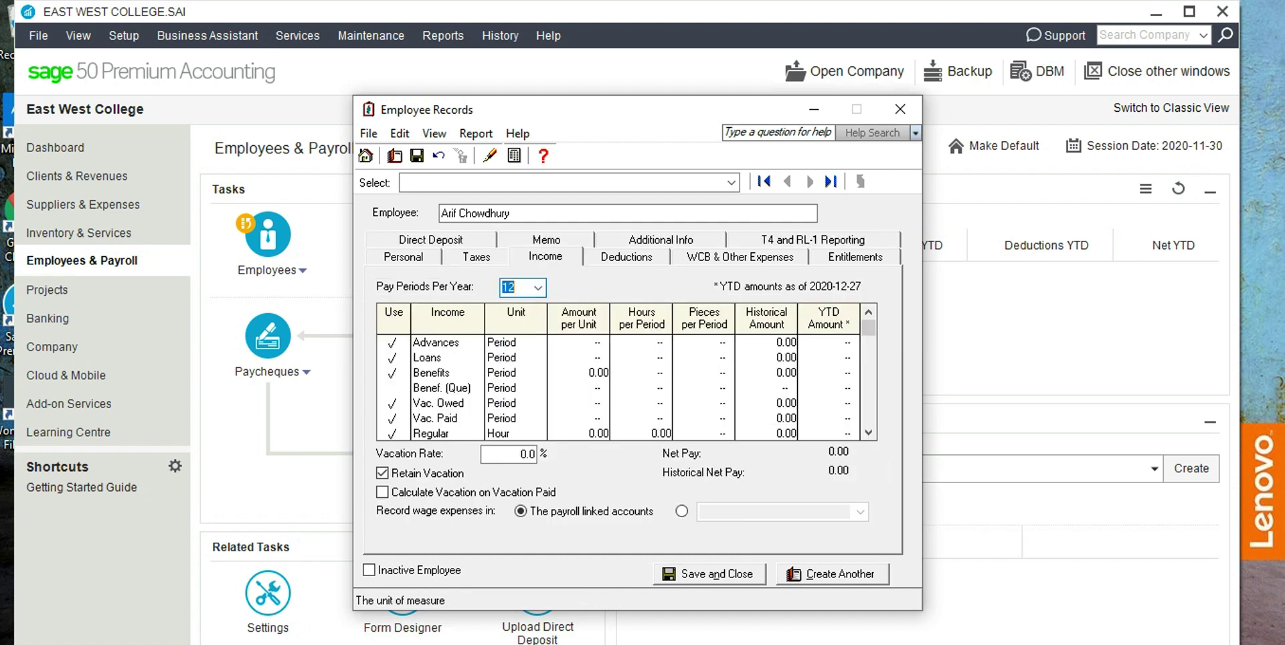
{"action": "key", "text": "Tab"}
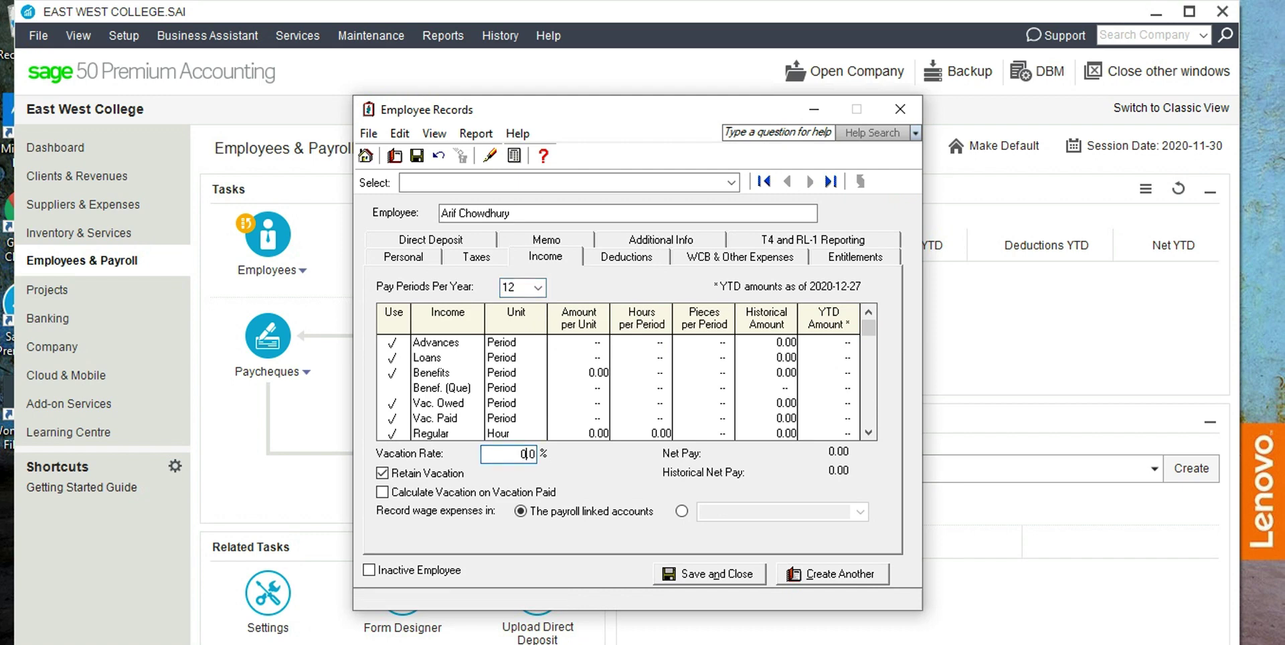
{"action": "type", "text": "10"}
{"action": "left_click", "coordinate": [710, 574]}
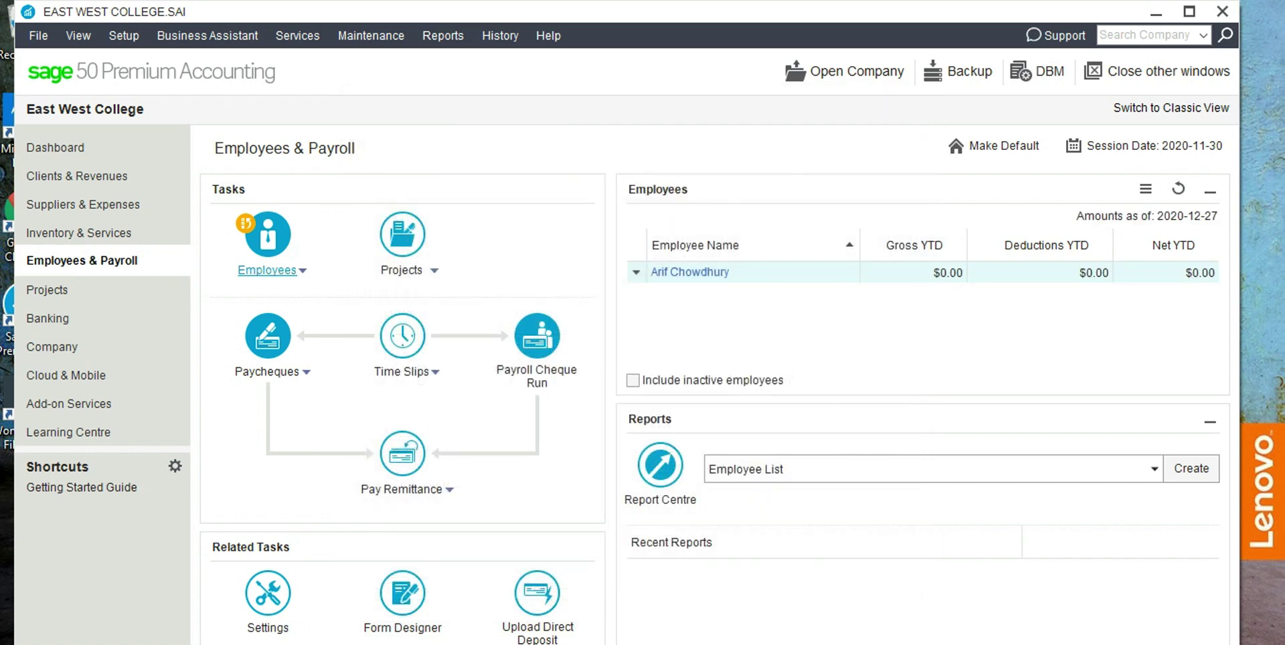
Add another employee record with the employee's full name and birth date 2000-11-12.
{"action": "left_click", "coordinate": [302, 270]}
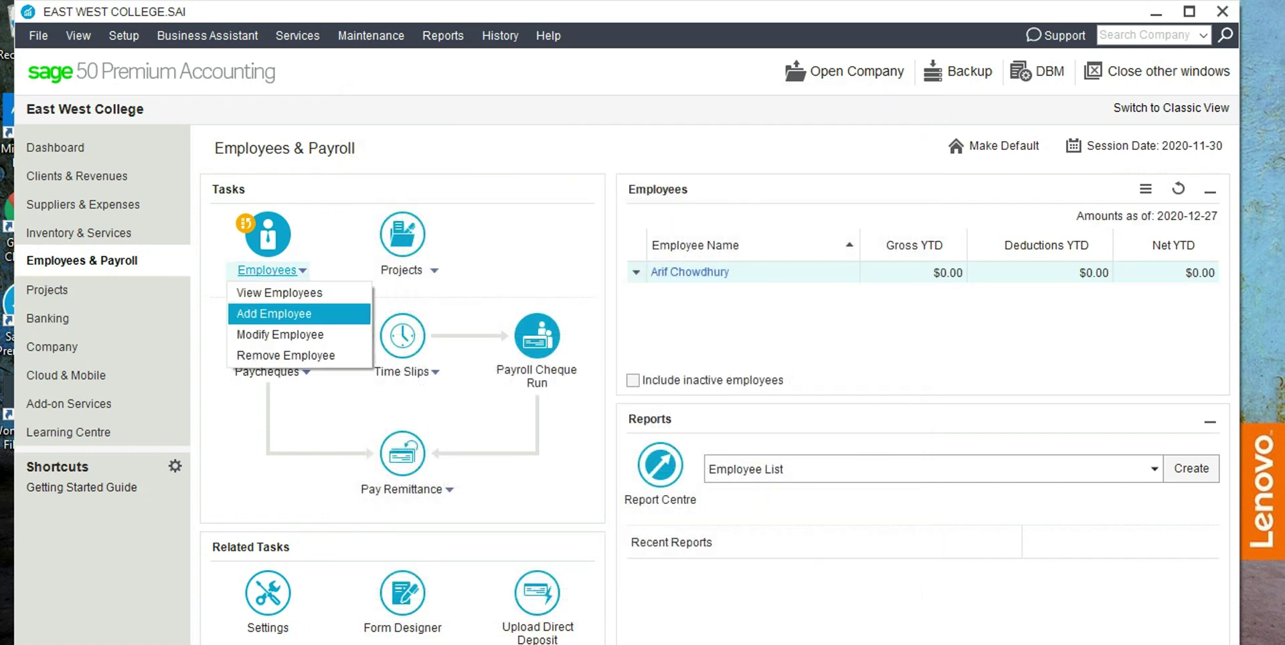
{"action": "left_click", "coordinate": [279, 310]}
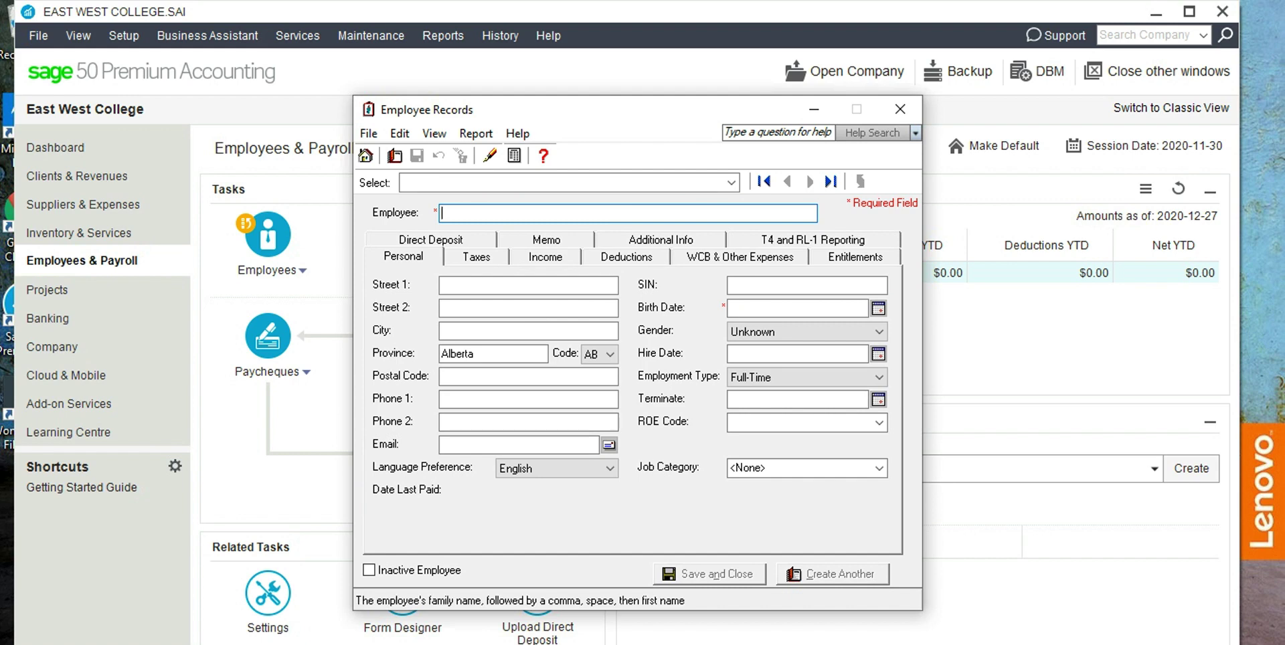
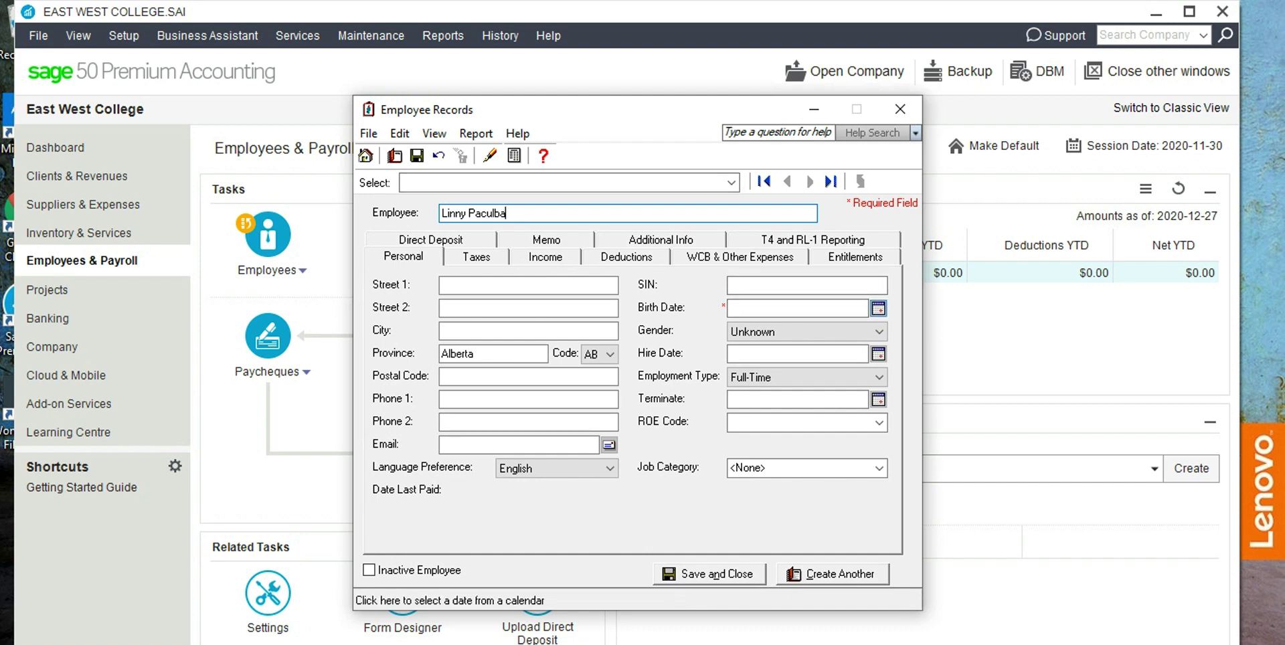
{"action": "left_click", "coordinate": [878, 309]}
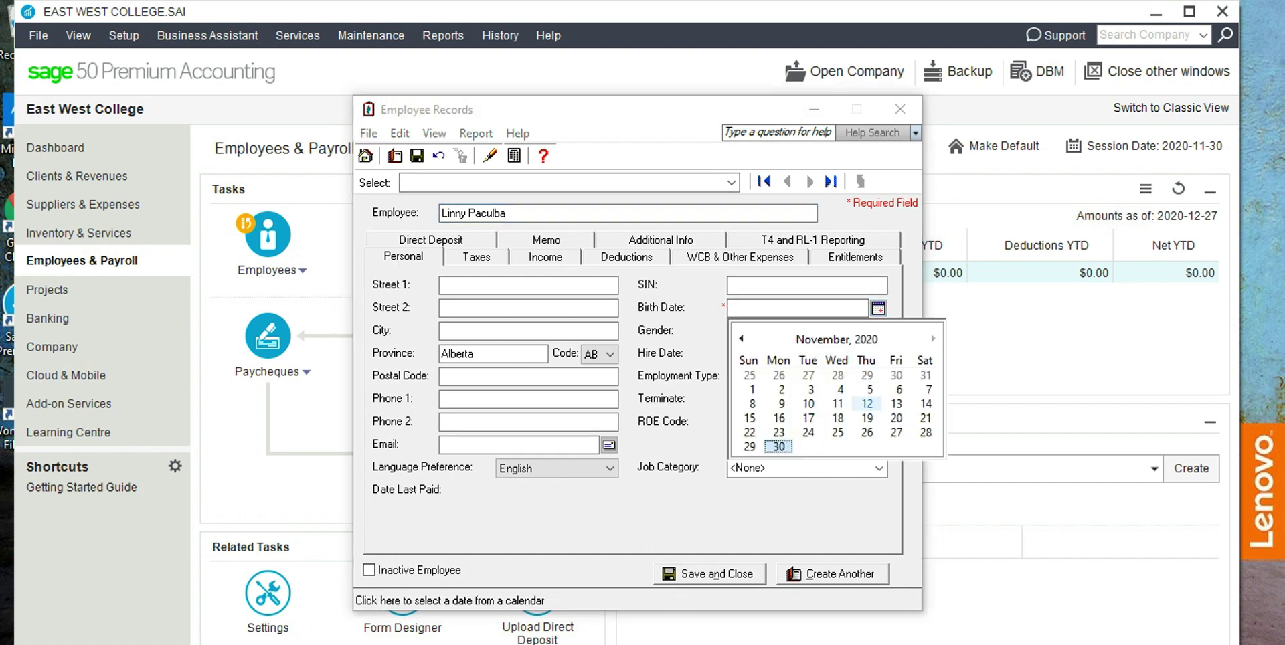
{"action": "left_click", "coordinate": [867, 403]}
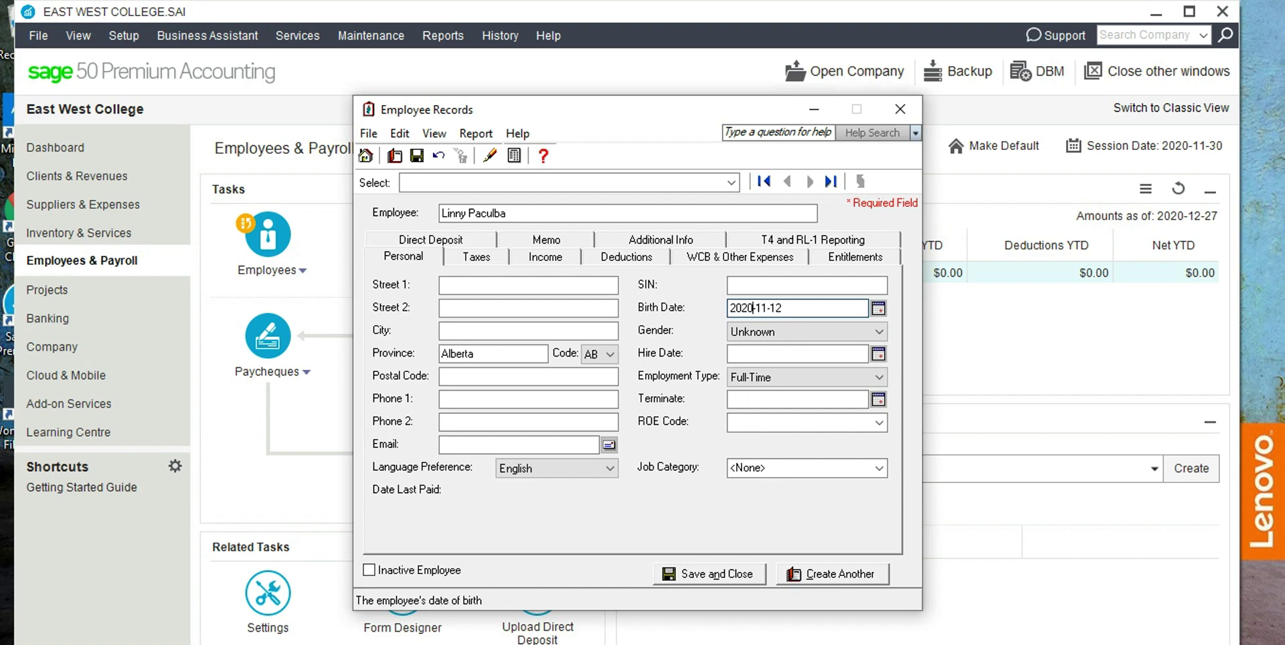
{"action": "left_click", "coordinate": [753, 308]}
{"action": "key", "text": "BackSpace"}
{"action": "key", "text": "BackSpace"}
{"action": "type", "text": "000"}
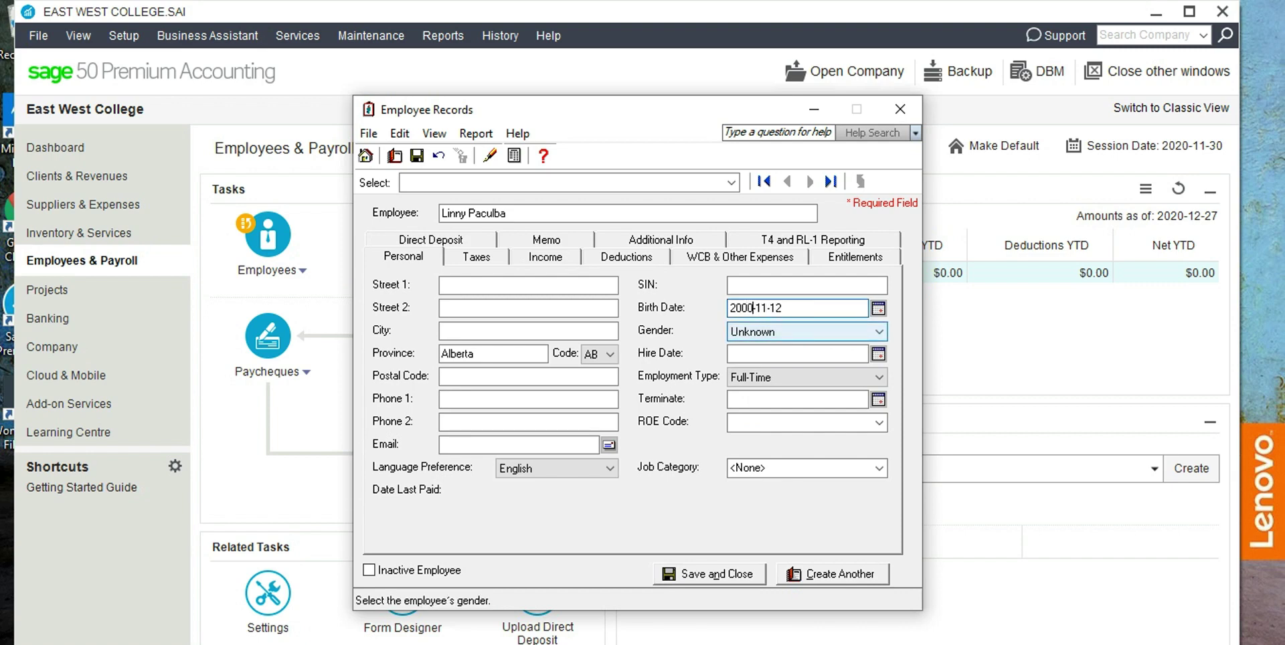
{"action": "key", "text": "BackSpace"}
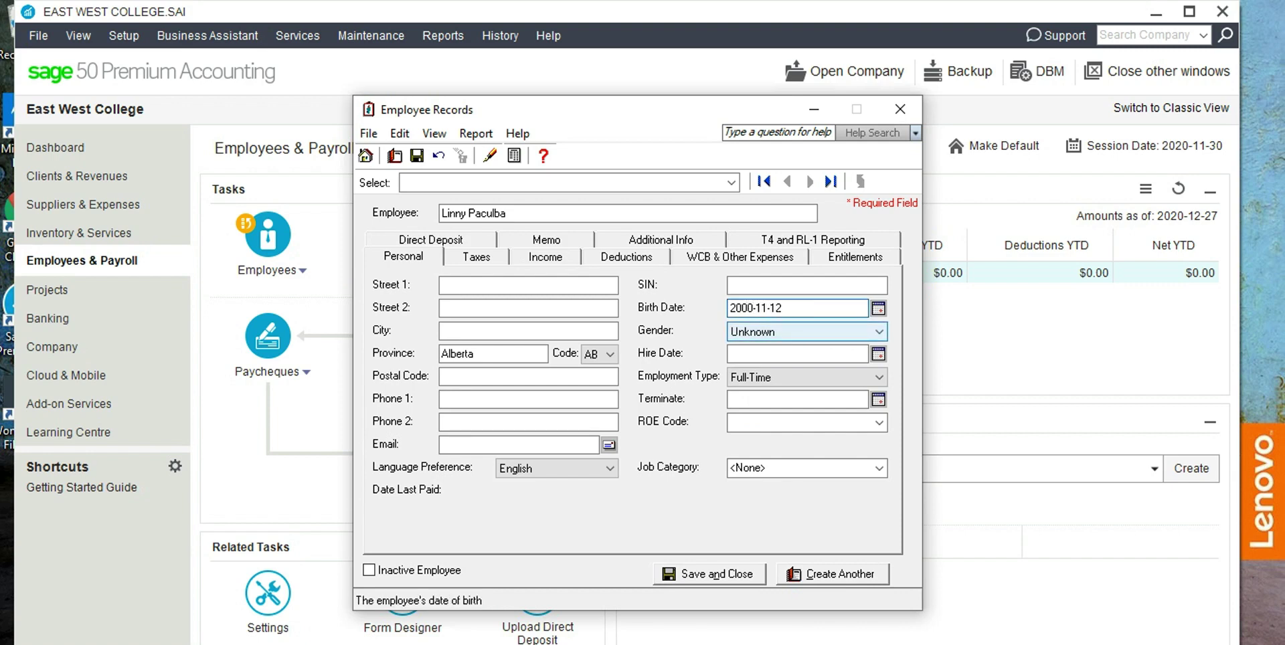
Select Alberta in the second employee's Tax Table dropdown.
{"action": "key", "text": "ctrl+Tab"}
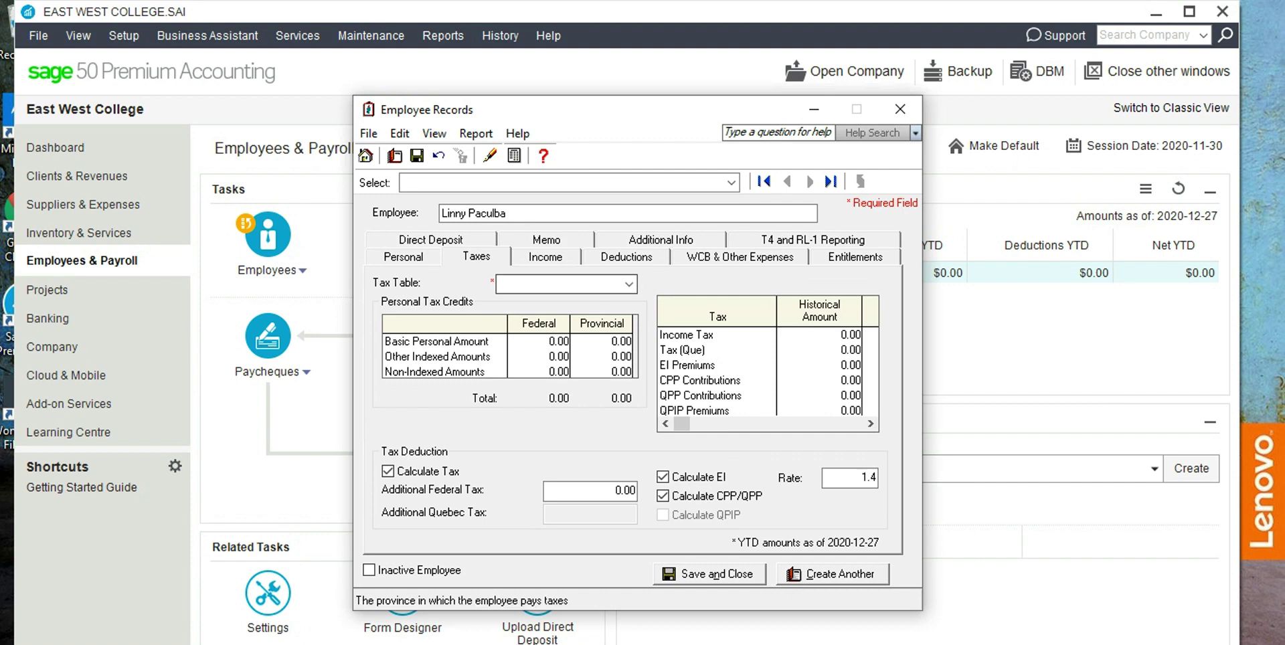
{"action": "key", "text": "alt+Down"}
{"action": "key", "text": "Down"}
{"action": "key", "text": "Return"}
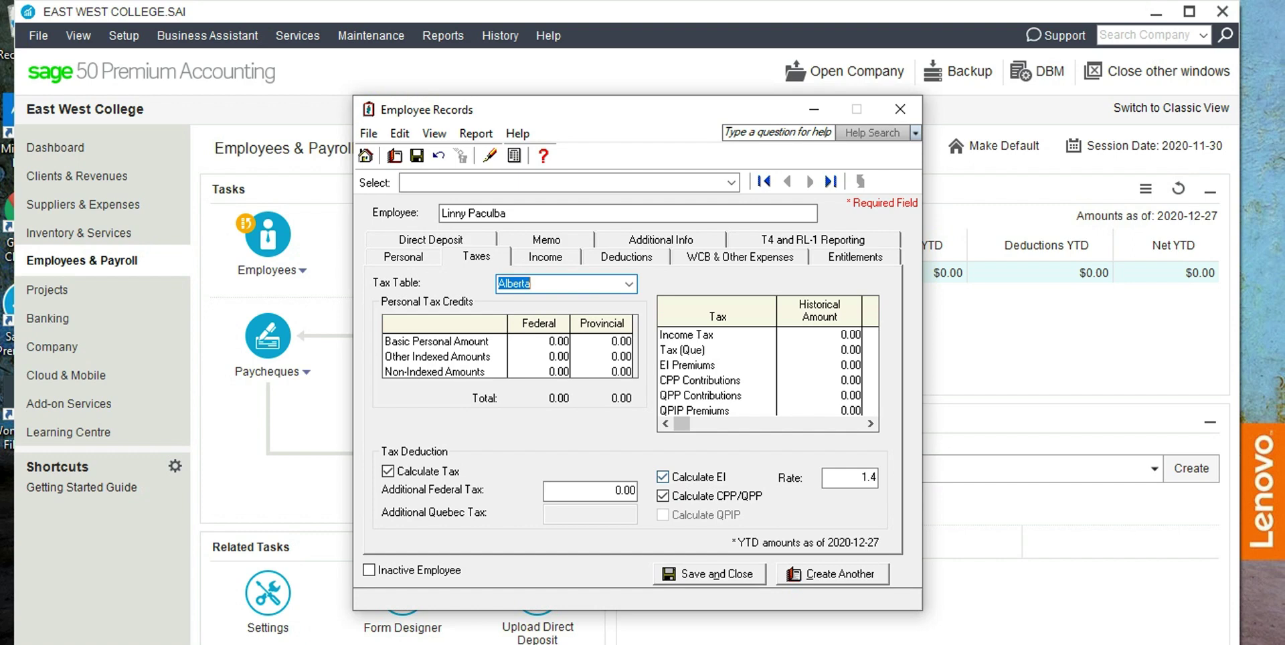
Set 12 pay periods per year and a 4% vacation rate, then save the second employee.
{"action": "key", "text": "ctrl+Tab"}
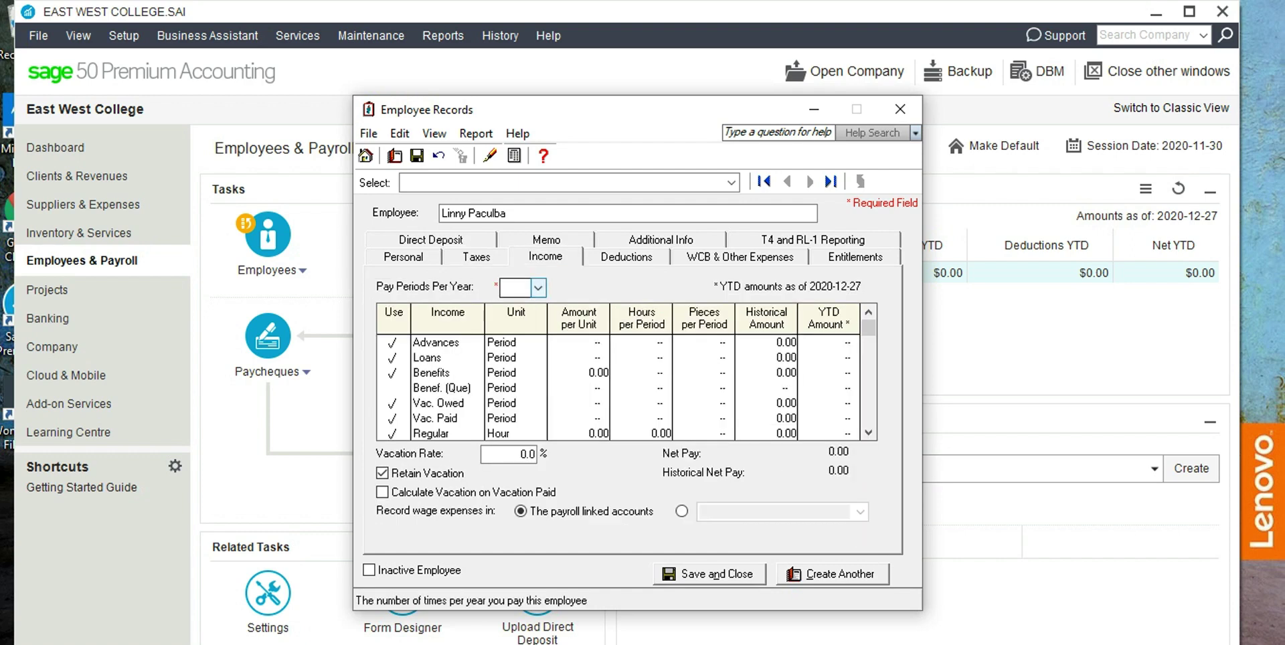
{"action": "key", "text": "alt+Down"}
{"action": "key", "text": "Down"}
{"action": "key", "text": "Down"}
{"action": "key", "text": "Down"}
{"action": "key", "text": "Down"}
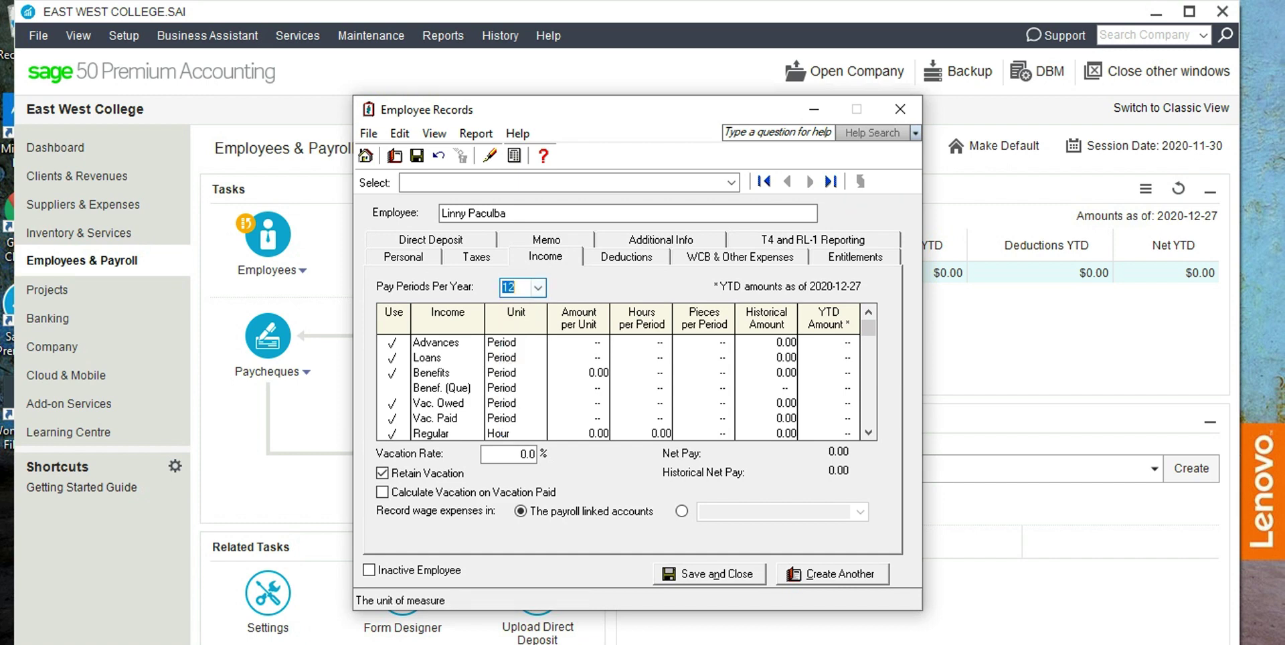
{"action": "key", "text": "Return"}
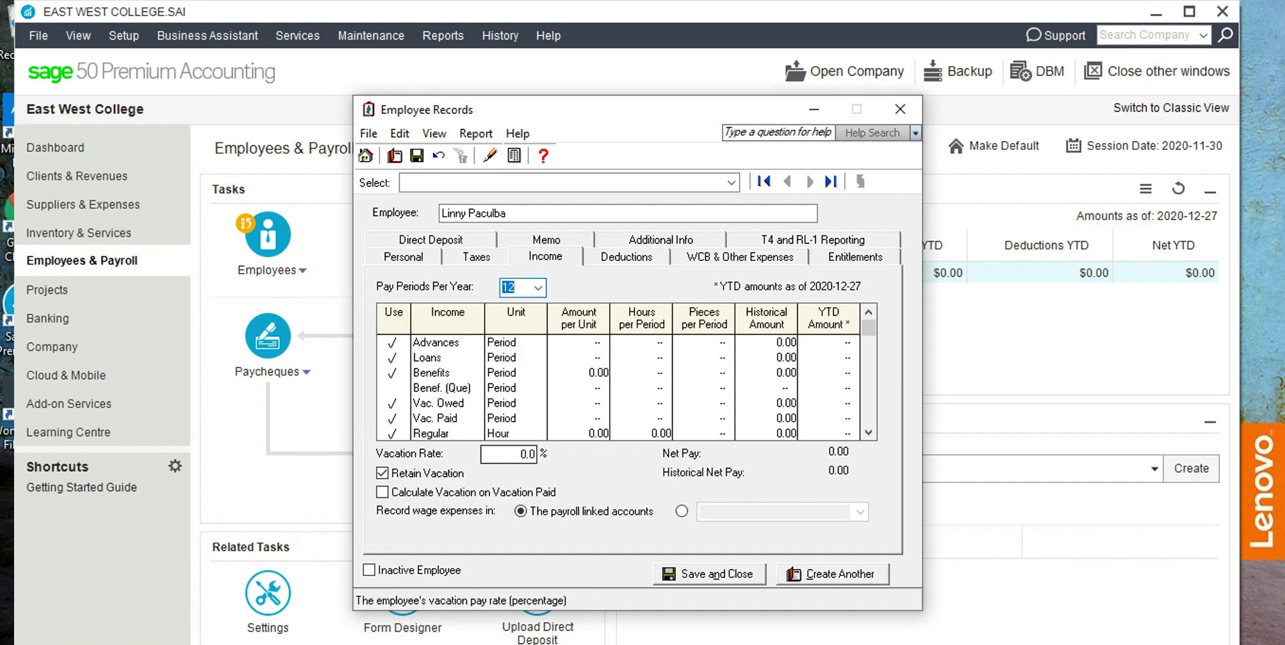
{"action": "left_click", "coordinate": [524, 454]}
{"action": "type", "text": "4"}
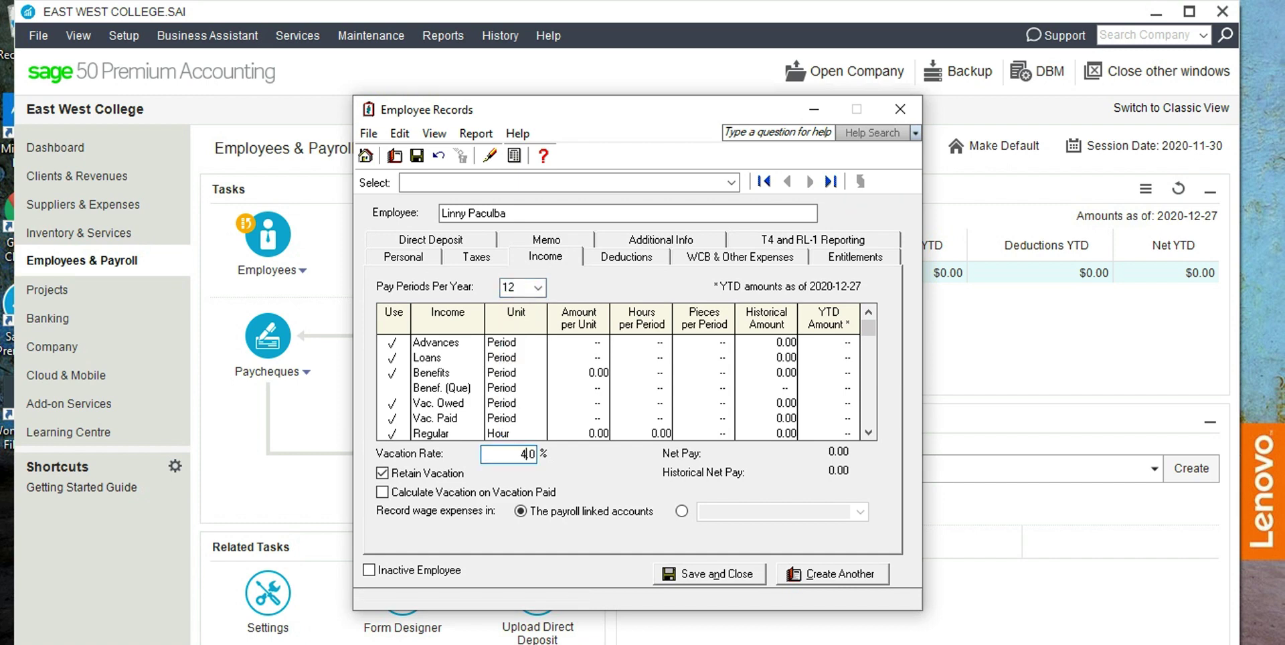
{"action": "left_click", "coordinate": [709, 574]}
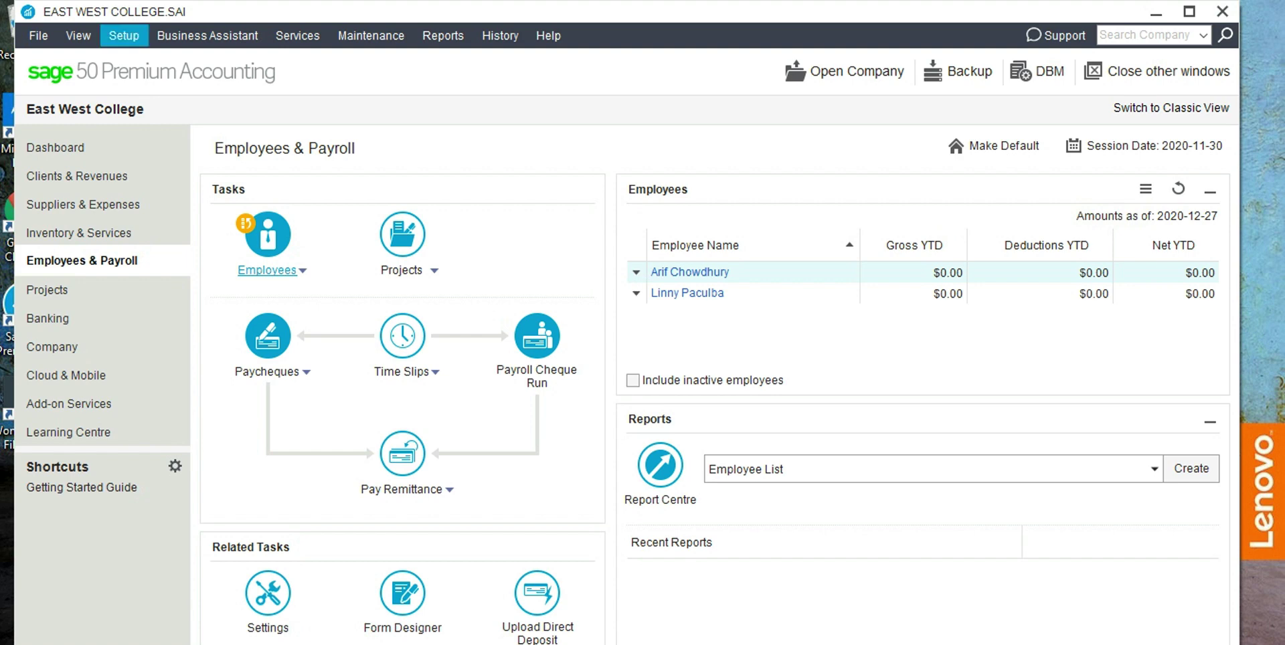
In Payroll > Incomes settings, rename Commission to 'Subcontract' and Income 3 to 'Travel cost'.
{"action": "left_click", "coordinate": [124, 35]}
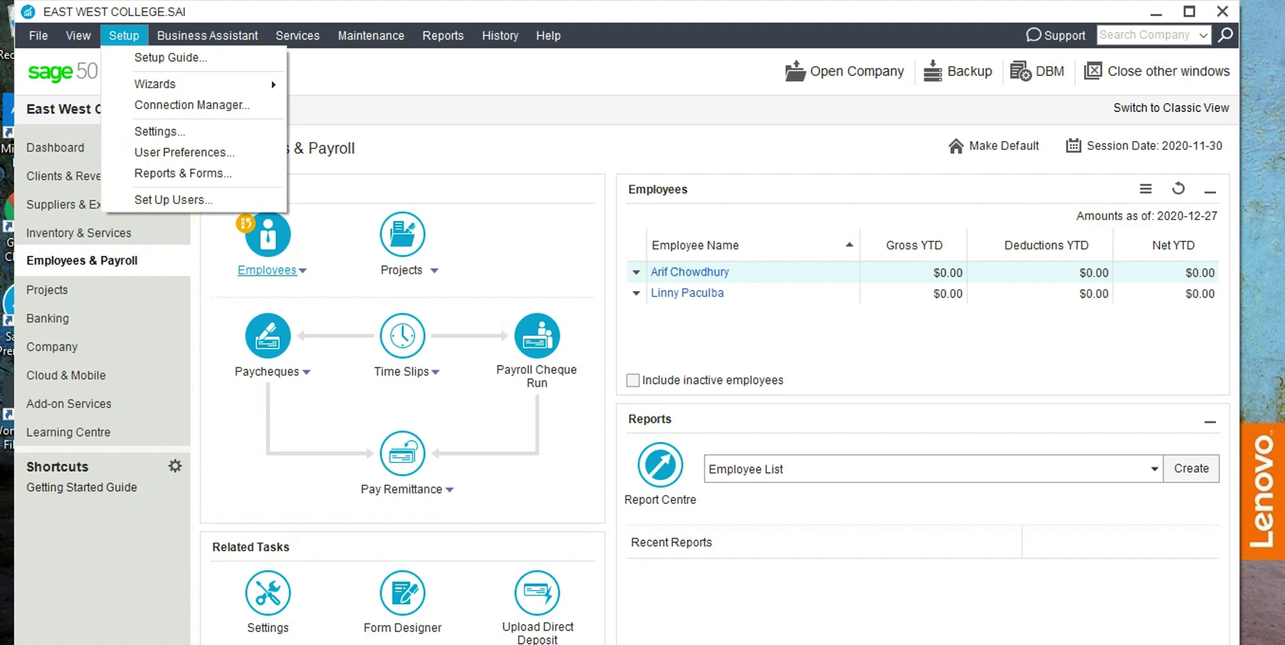
{"action": "left_click", "coordinate": [159, 131]}
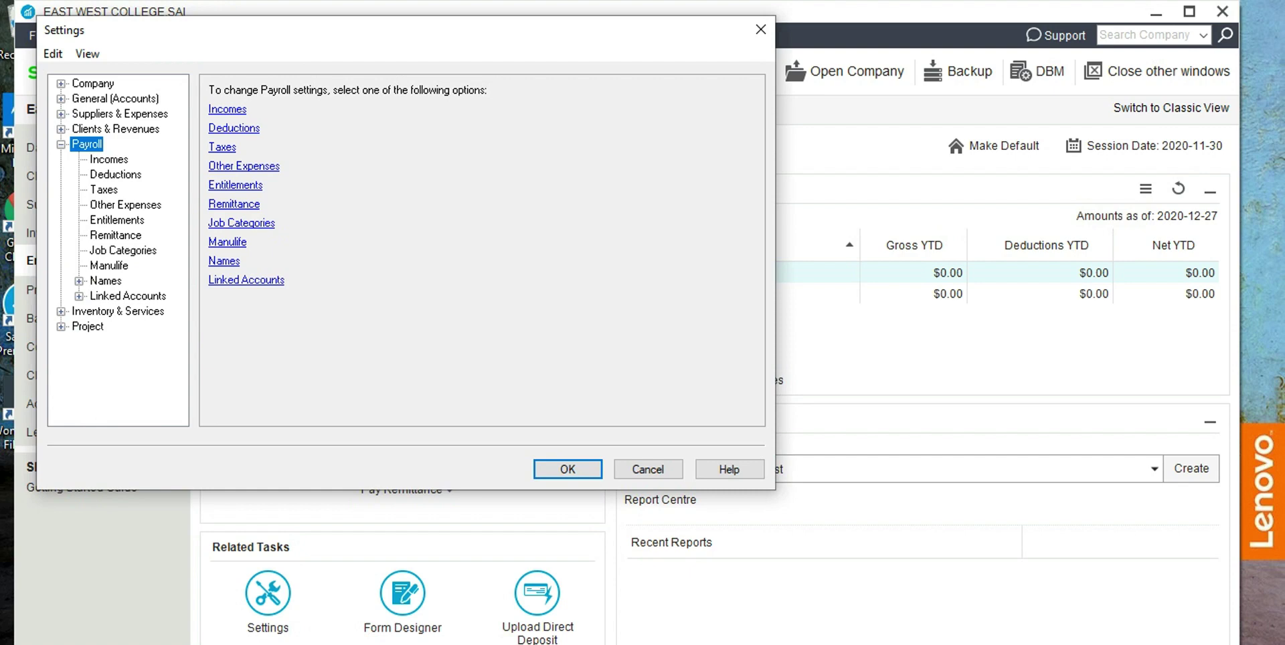
{"action": "left_click", "coordinate": [108, 158]}
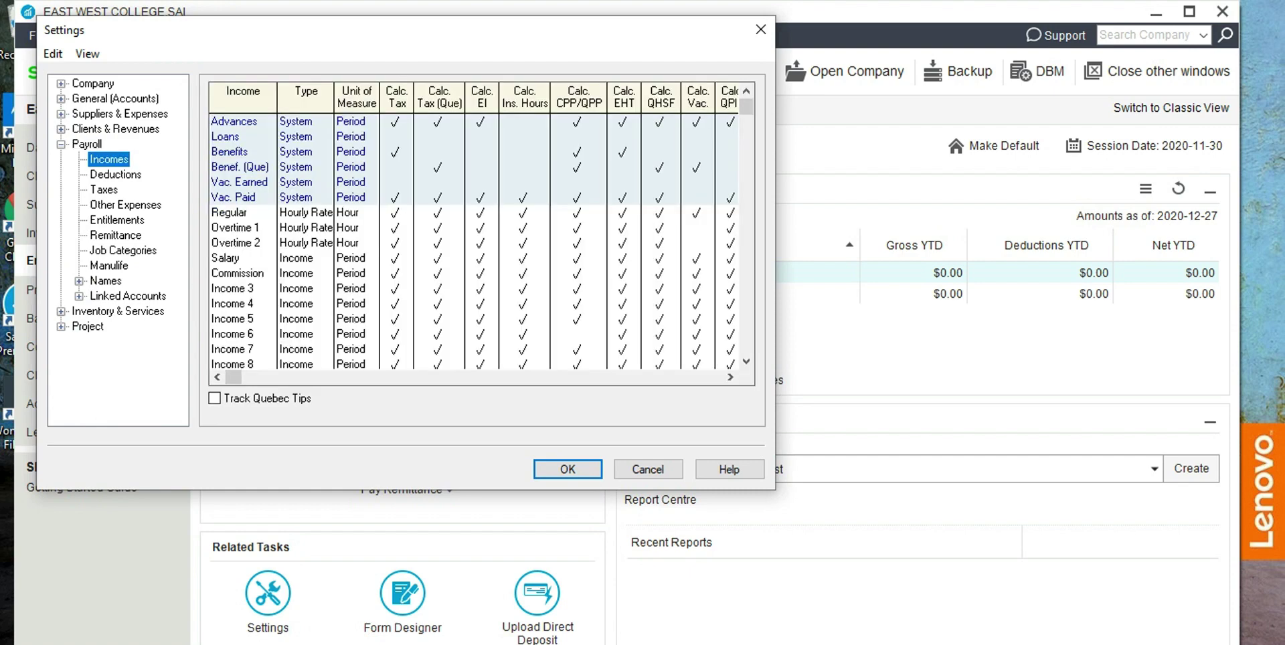
{"action": "left_click", "coordinate": [225, 258]}
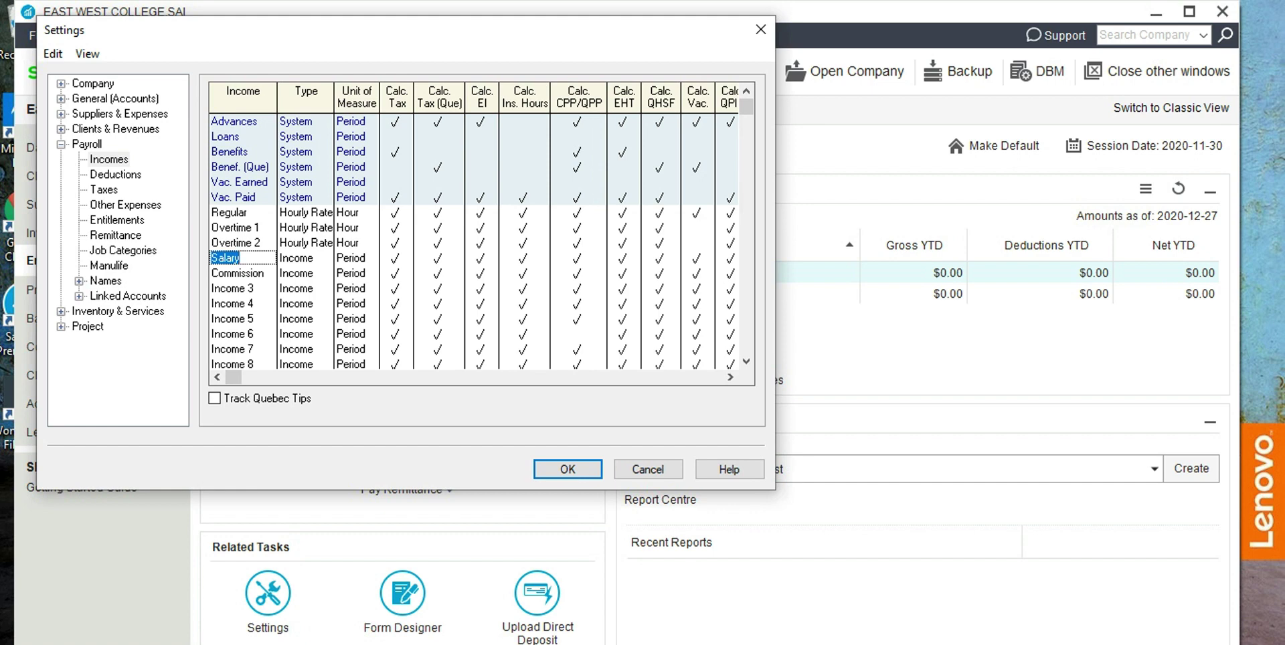
{"action": "left_click", "coordinate": [237, 273]}
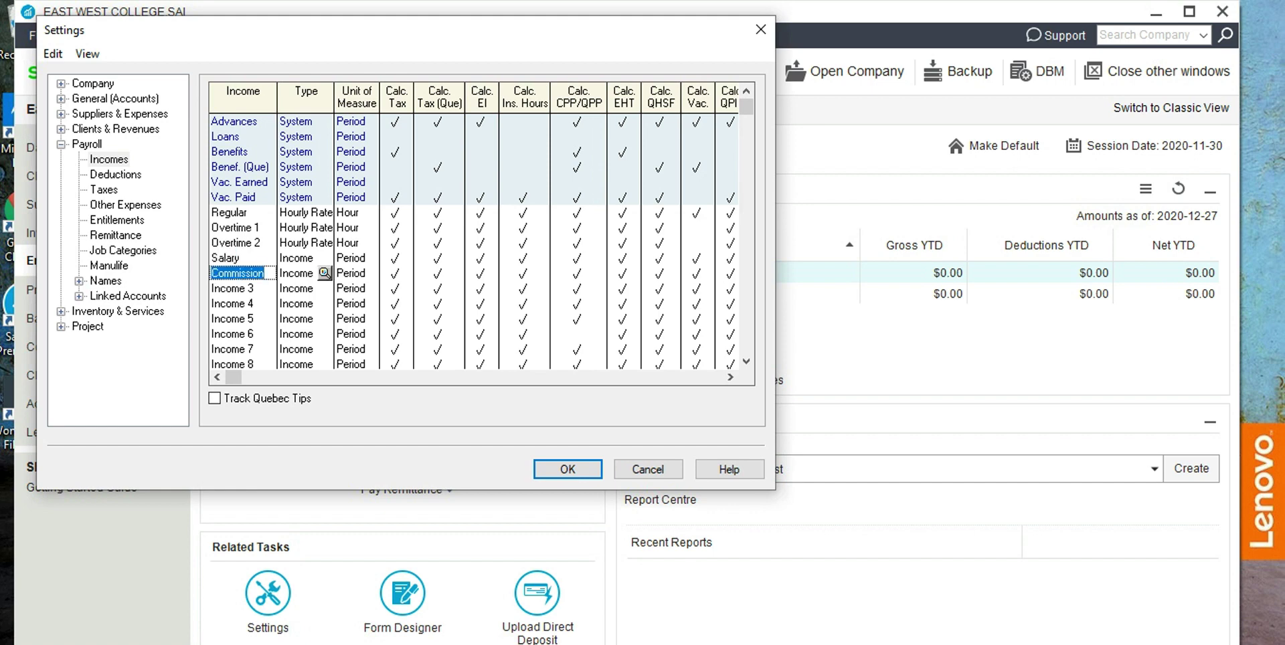
{"action": "type", "text": "Subcontract"}
{"action": "left_click", "coordinate": [232, 288]}
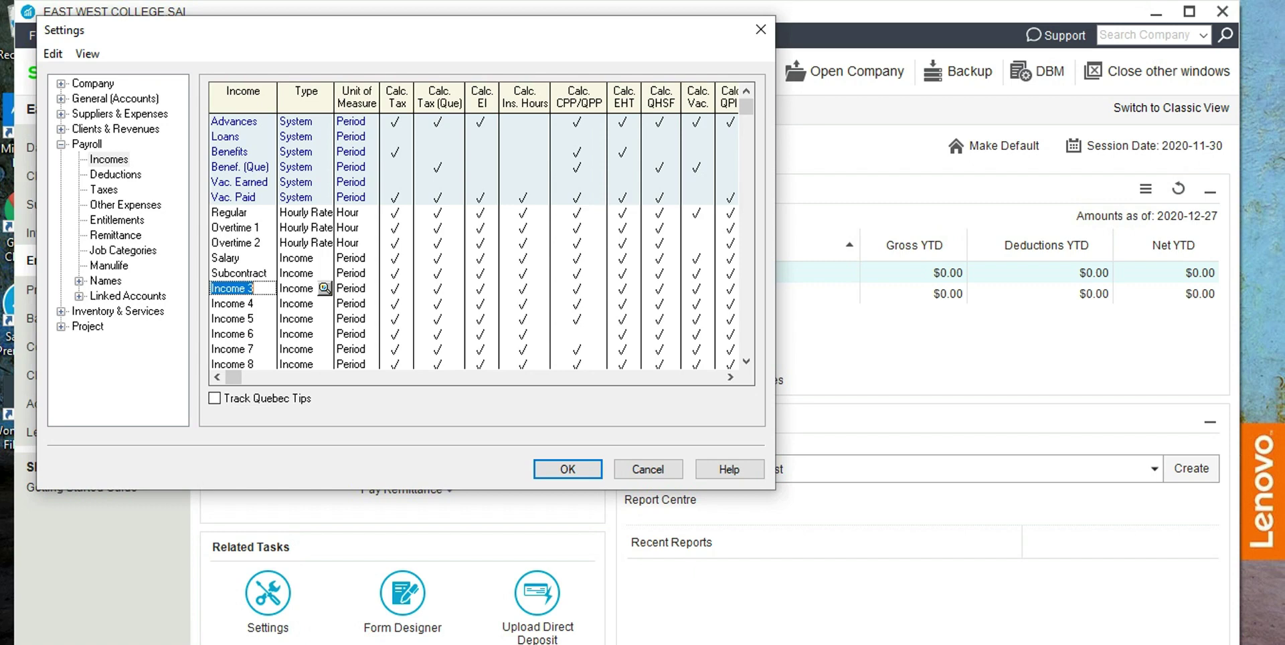
{"action": "type", "text": "Travel cost"}
{"action": "key", "text": "Return"}
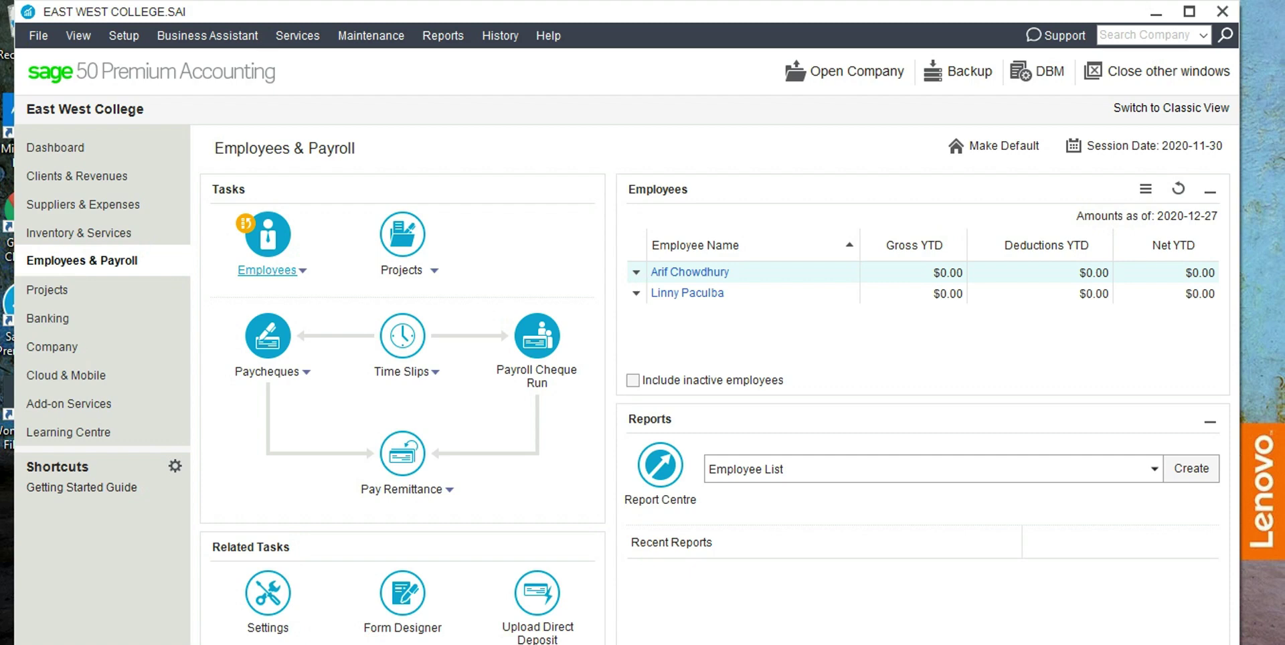
In Payroll Linked Accounts > Incomes, link Subcontract to account 5190 Subcontracts.
{"action": "key", "text": "Down"}
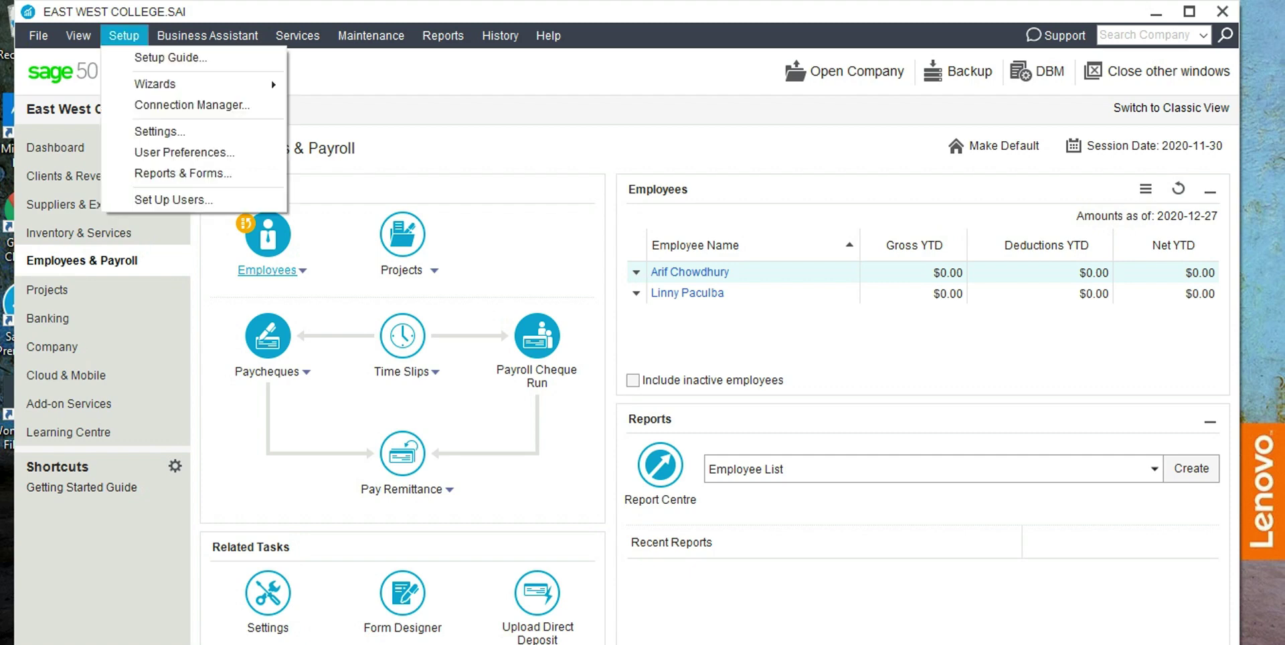
{"action": "key", "text": "Down"}
{"action": "key", "text": "Down"}
{"action": "key", "text": "Down"}
{"action": "key", "text": "Return"}
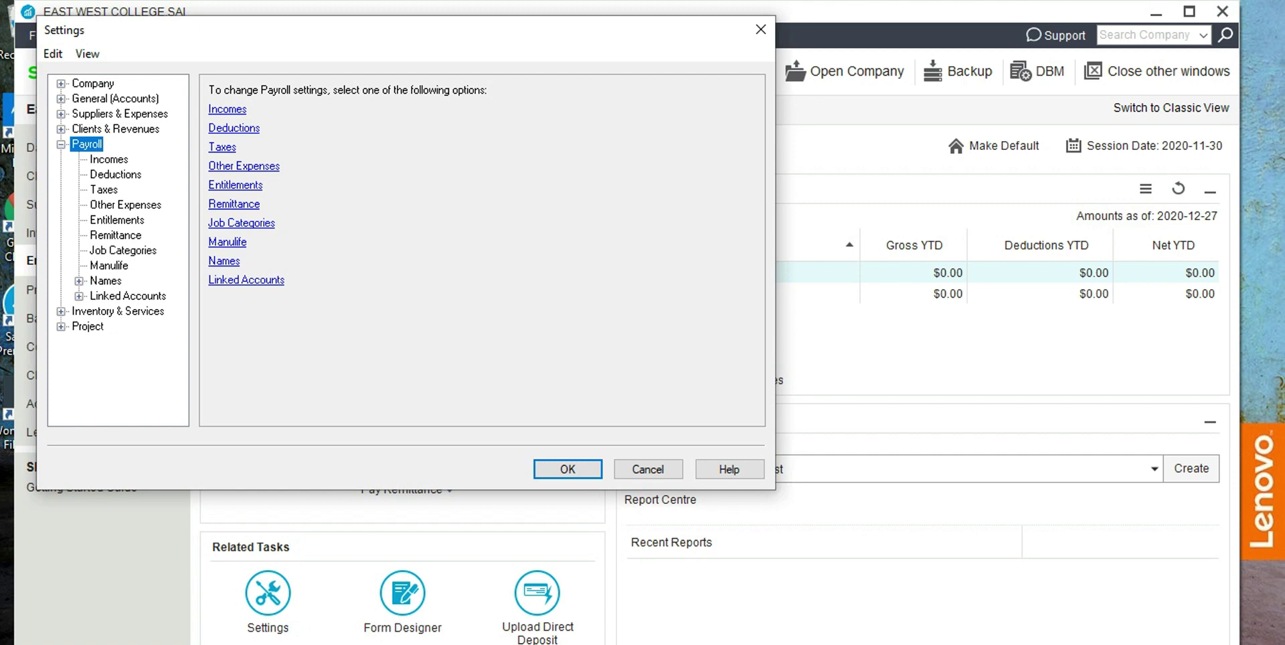
{"action": "left_click", "coordinate": [127, 295]}
{"action": "left_click", "coordinate": [227, 108]}
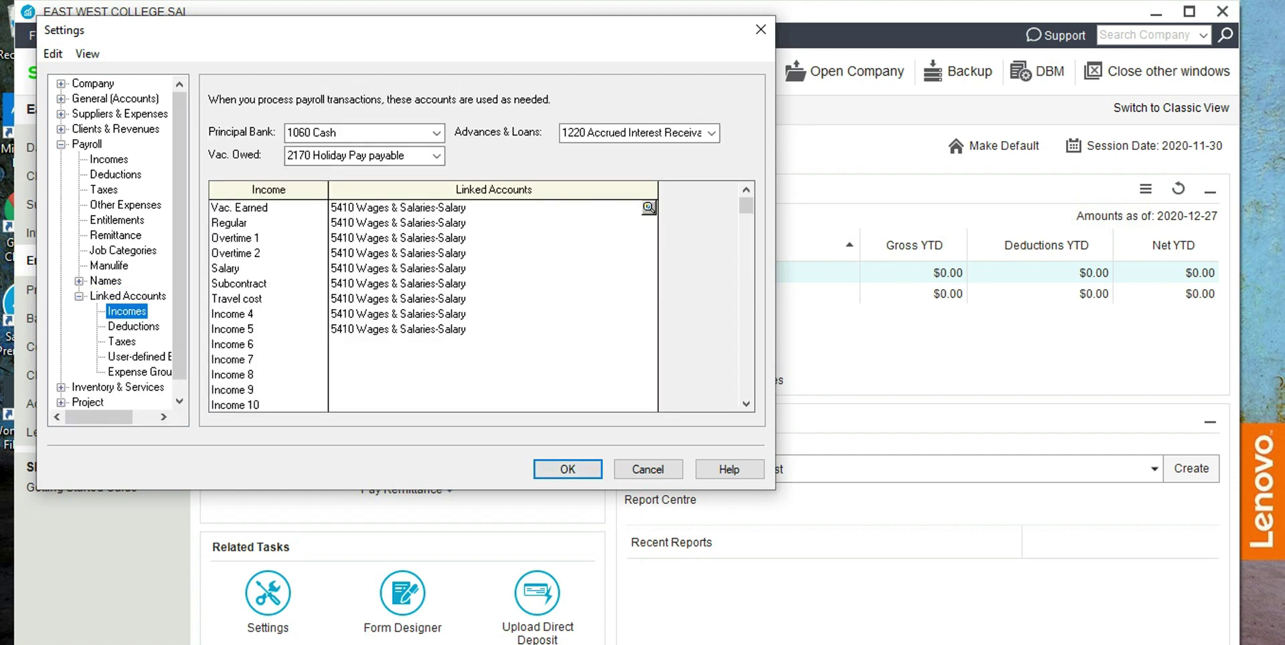
{"action": "left_click", "coordinate": [239, 283]}
{"action": "left_click", "coordinate": [398, 283]}
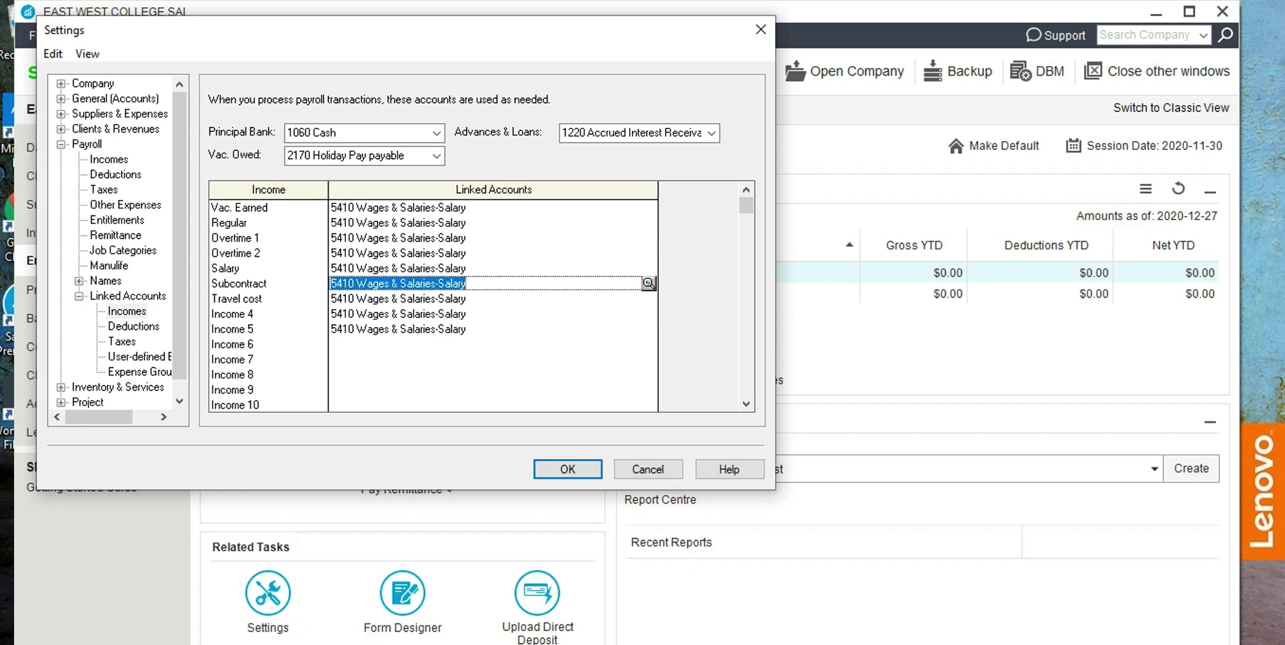
{"action": "left_click", "coordinate": [649, 283]}
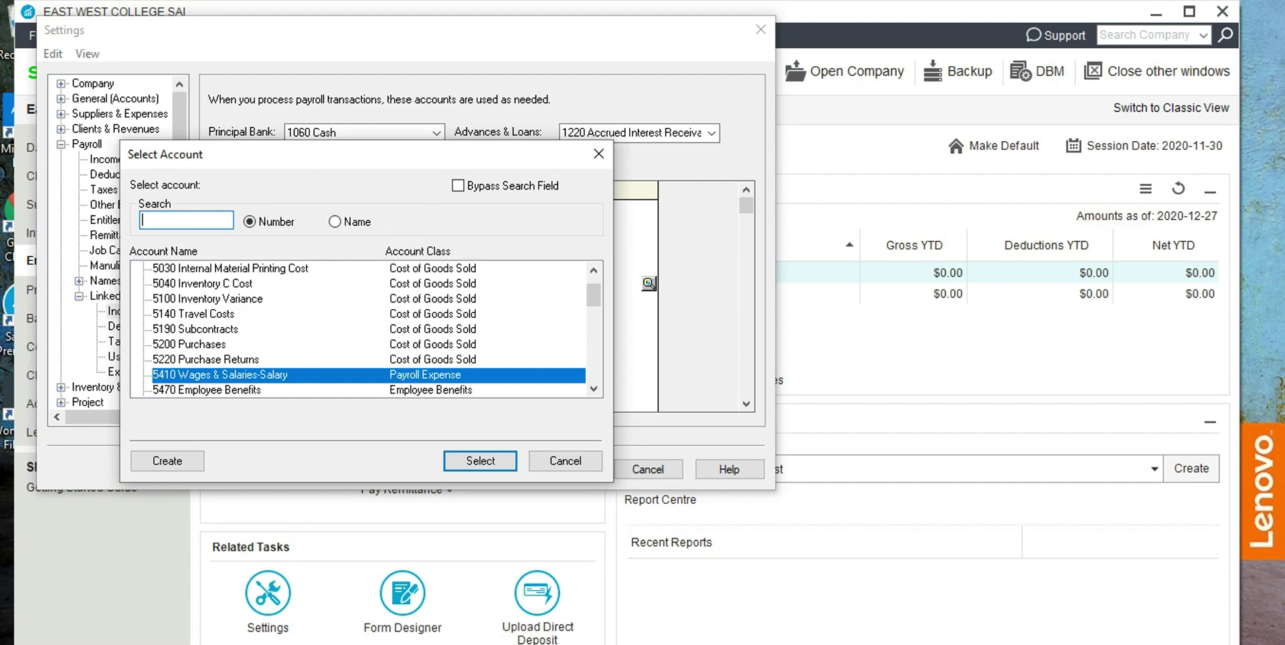
{"action": "double_click", "coordinate": [195, 329]}
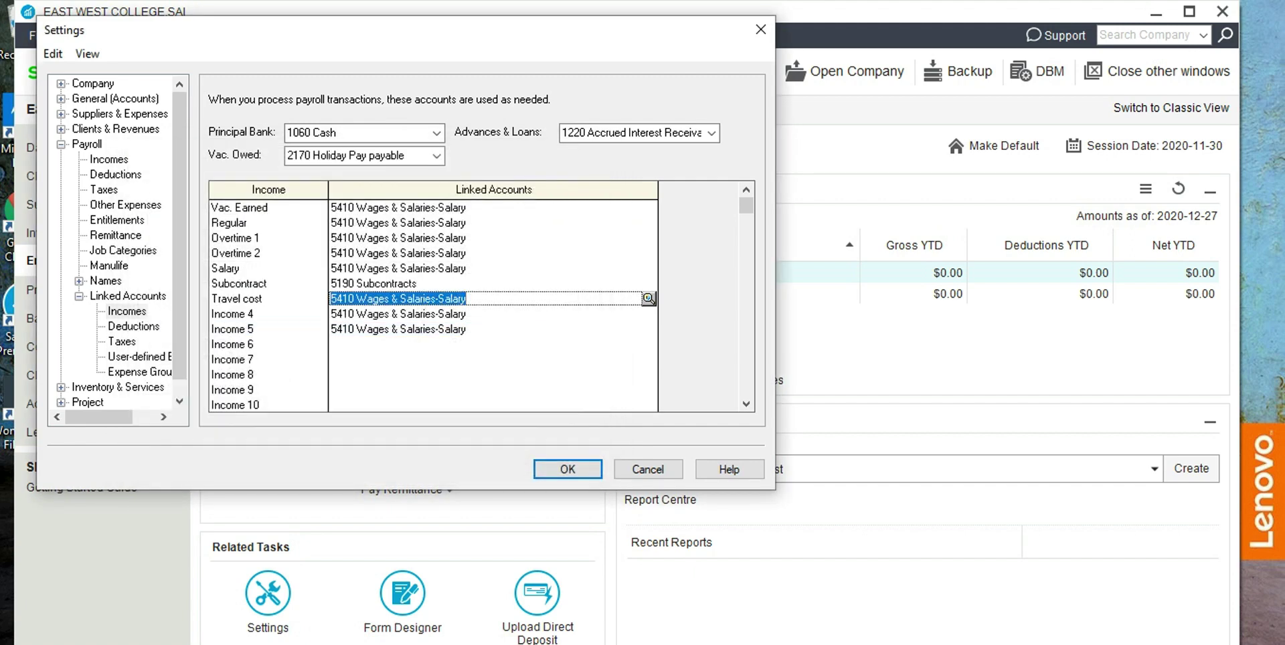
Link Travel cost to account 5140 Travel Costs and save the settings.
{"action": "left_click", "coordinate": [649, 298]}
{"action": "left_click", "coordinate": [194, 313]}
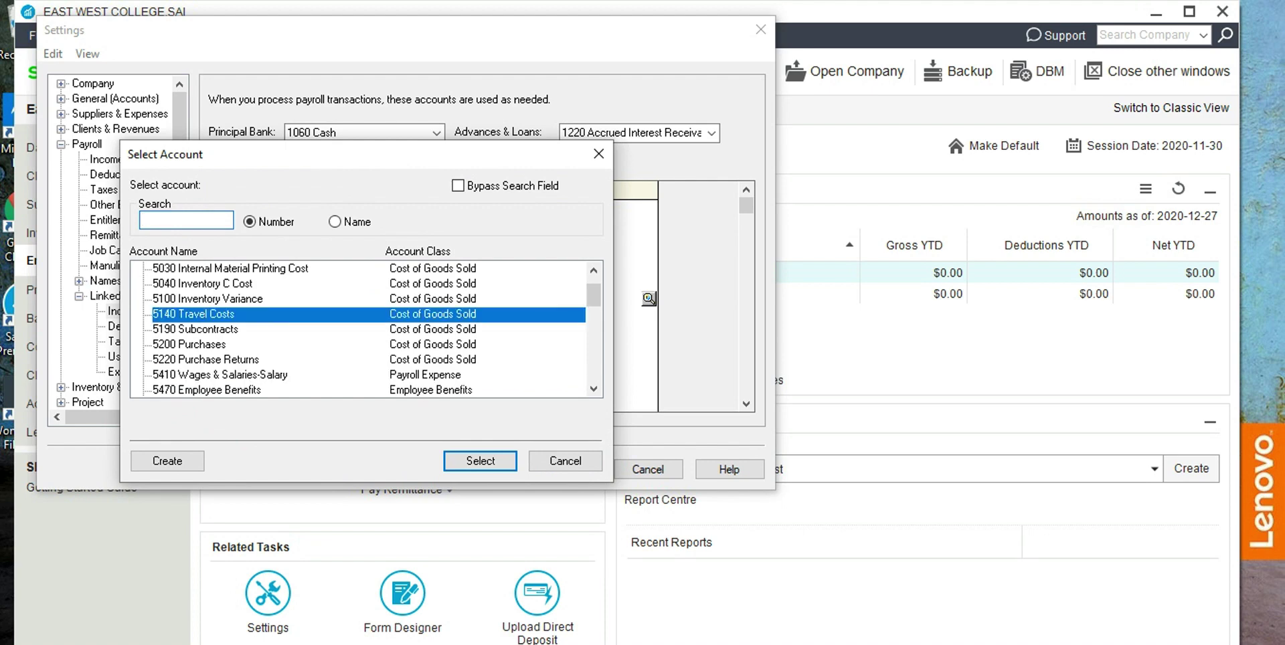
{"action": "double_click", "coordinate": [194, 313]}
{"action": "left_click", "coordinate": [567, 469]}
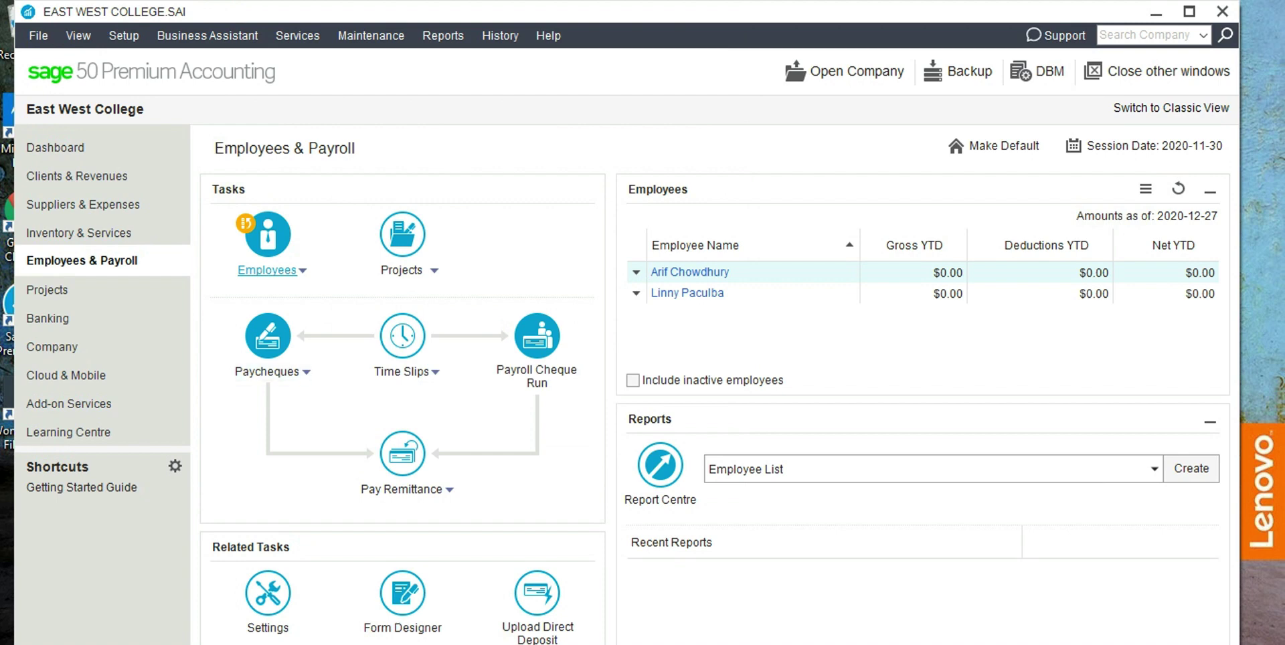
{"action": "left_click", "coordinate": [268, 371]}
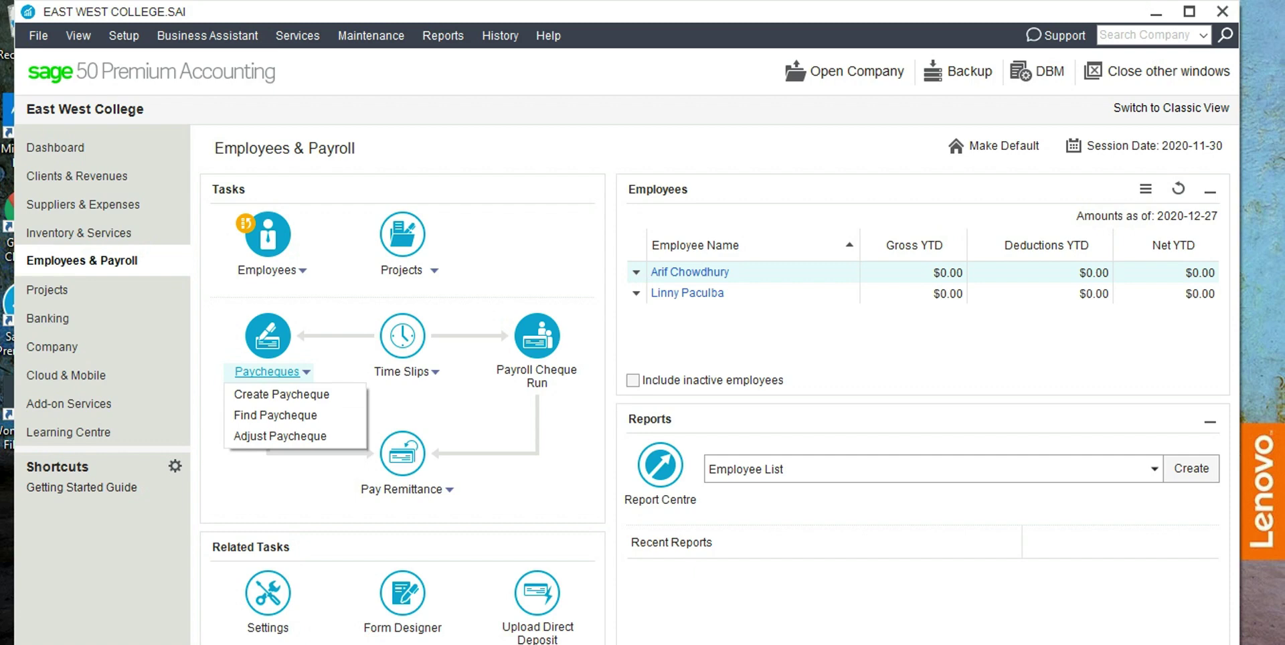
Create paycheque 3, dismiss the payroll history warning, and choose the first listed employee.
{"action": "left_click", "coordinate": [281, 394]}
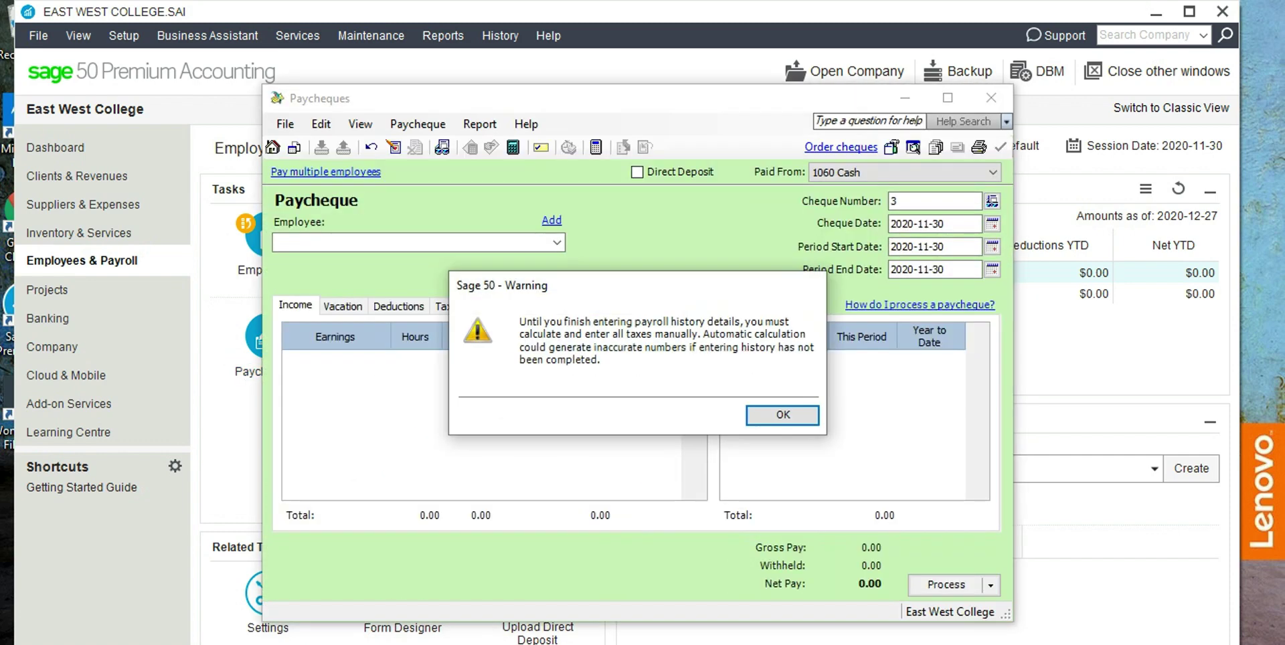
{"action": "left_click", "coordinate": [782, 415]}
{"action": "left_click", "coordinate": [557, 242]}
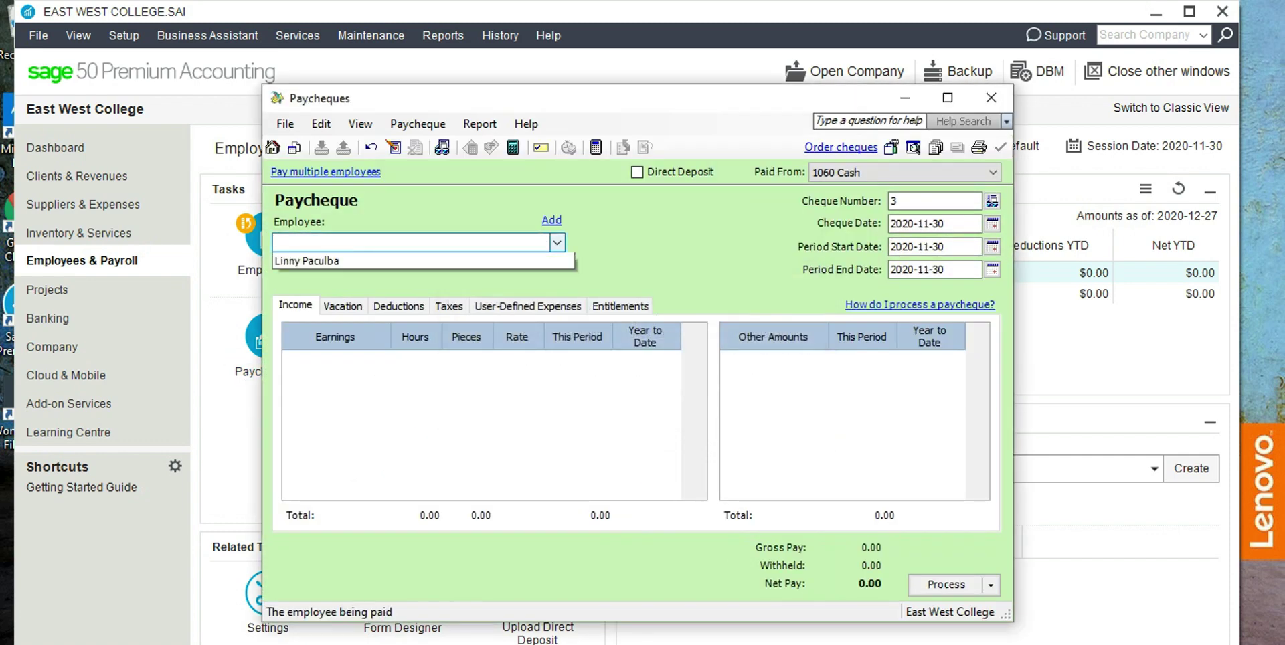
{"action": "left_click", "coordinate": [307, 260]}
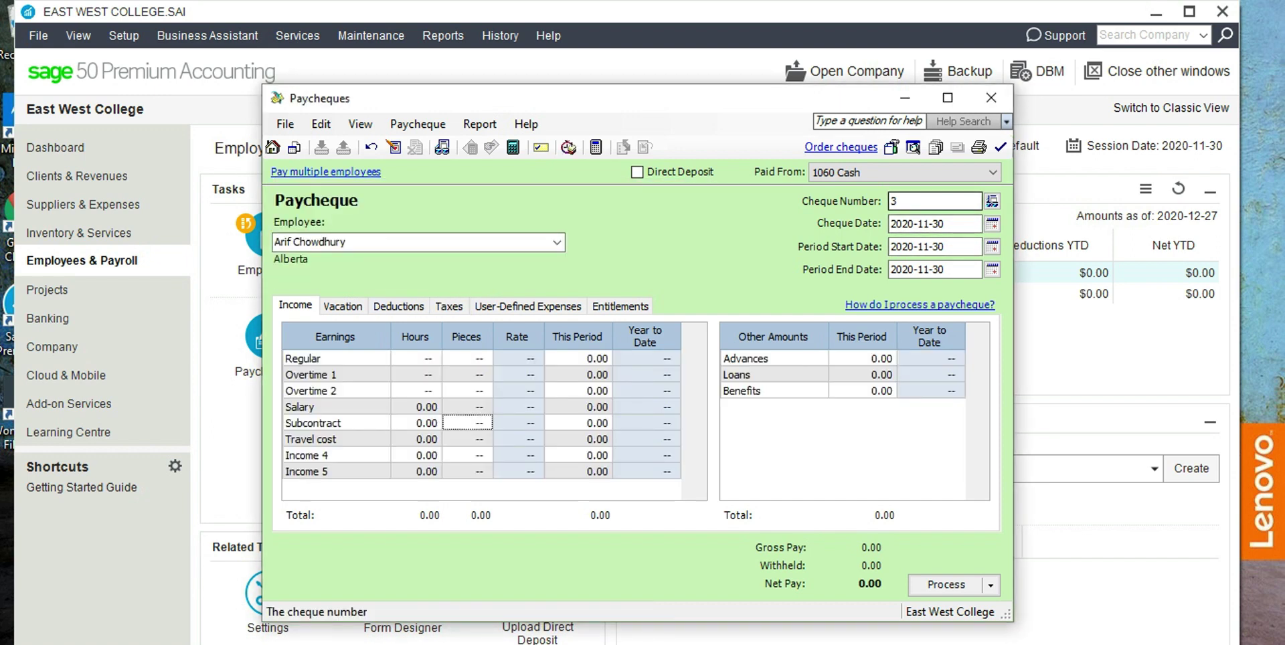
Set the paycheque's cheque date to 2020-12-29.
{"action": "left_click", "coordinate": [992, 223]}
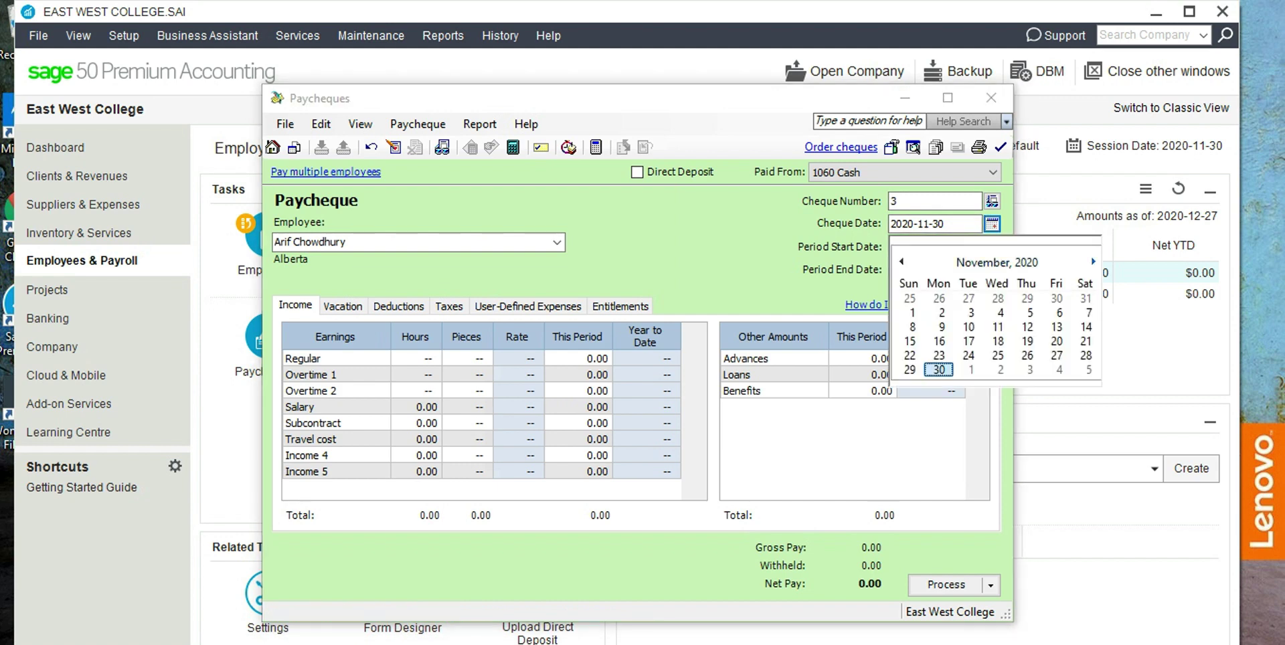
{"action": "left_click", "coordinate": [1093, 261]}
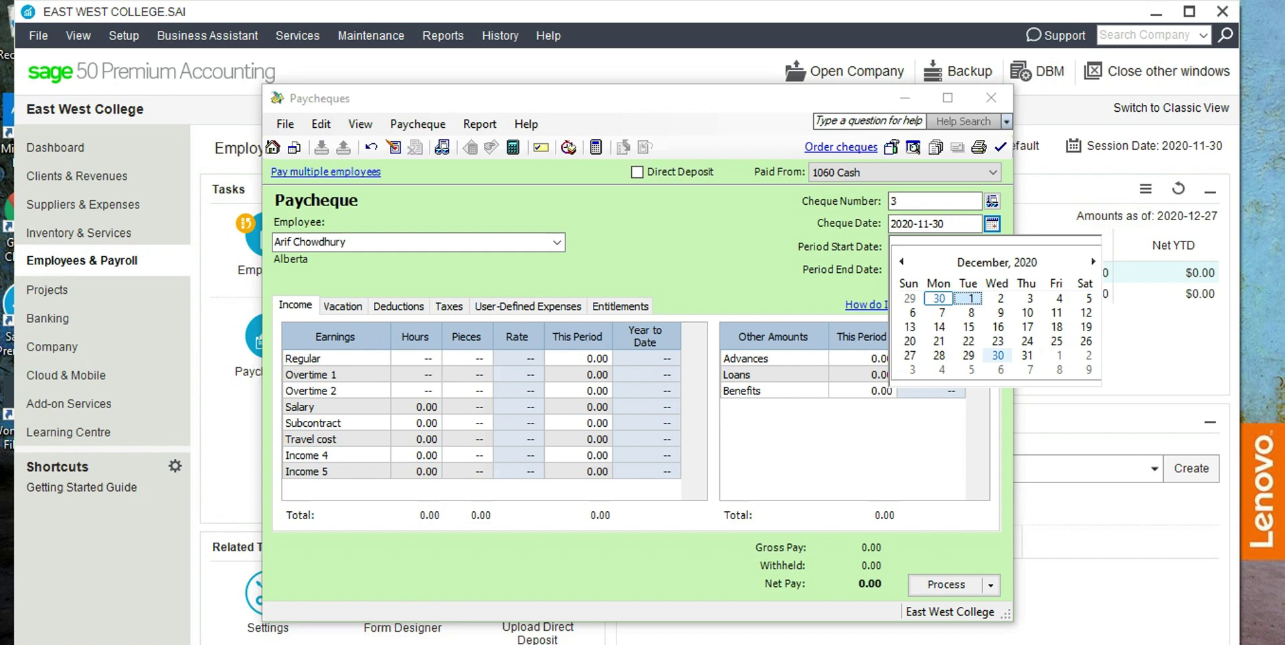
{"action": "left_click", "coordinate": [968, 355]}
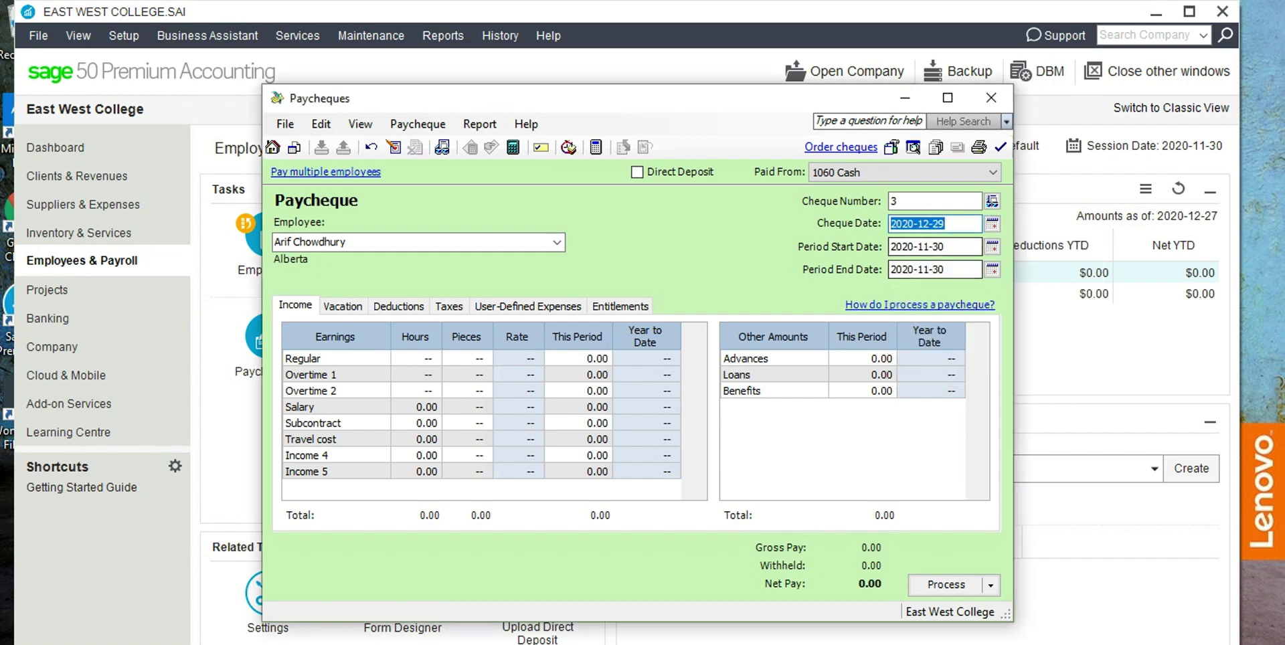
Set the pay period to run from 2020-12-01 to 2020-12-31.
{"action": "left_click", "coordinate": [992, 246]}
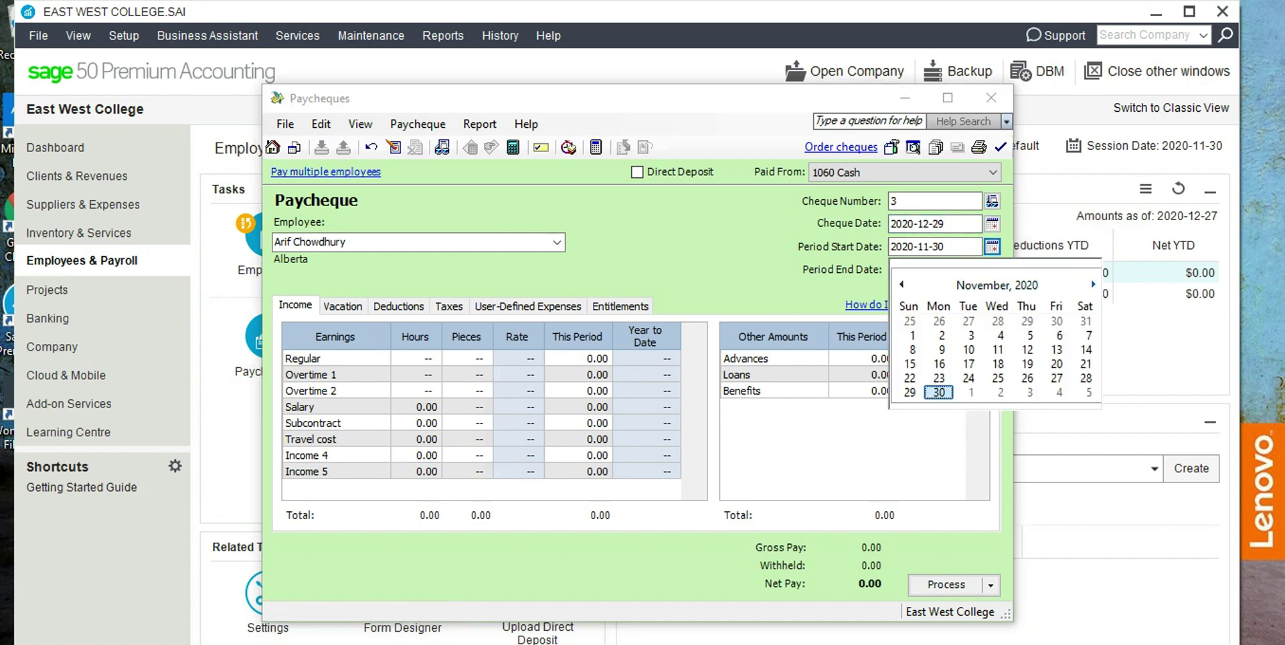
{"action": "left_click", "coordinate": [1092, 284]}
{"action": "left_click", "coordinate": [969, 321]}
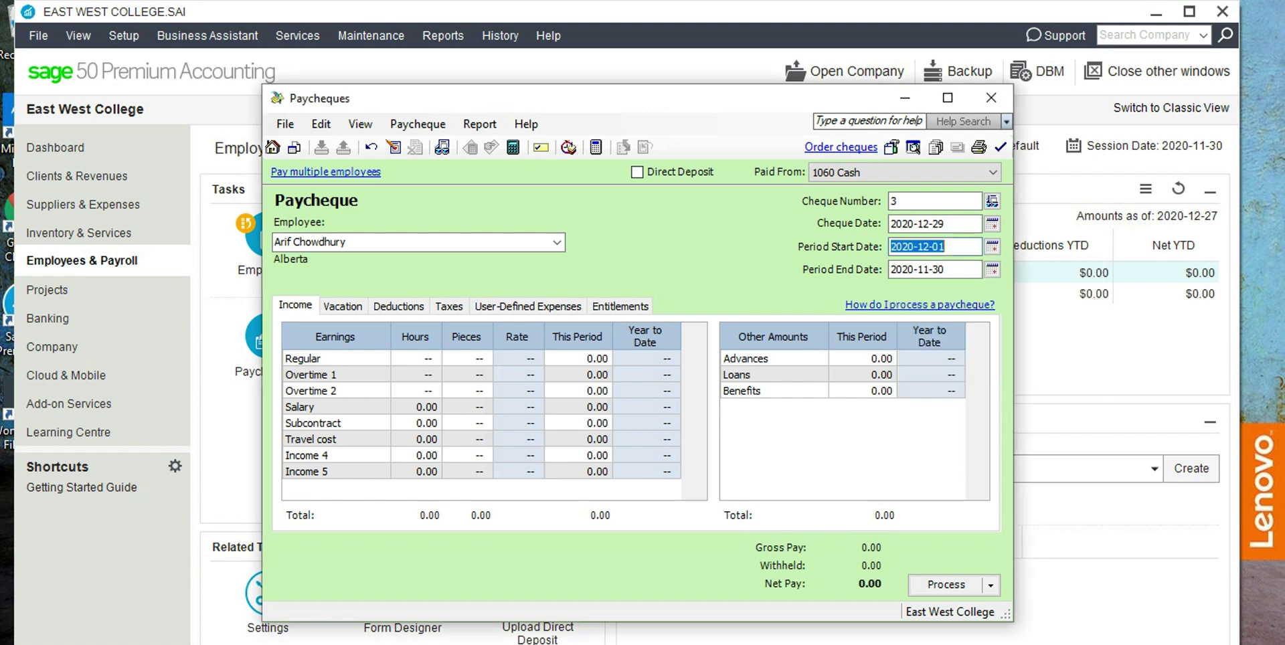
{"action": "left_click", "coordinate": [991, 269]}
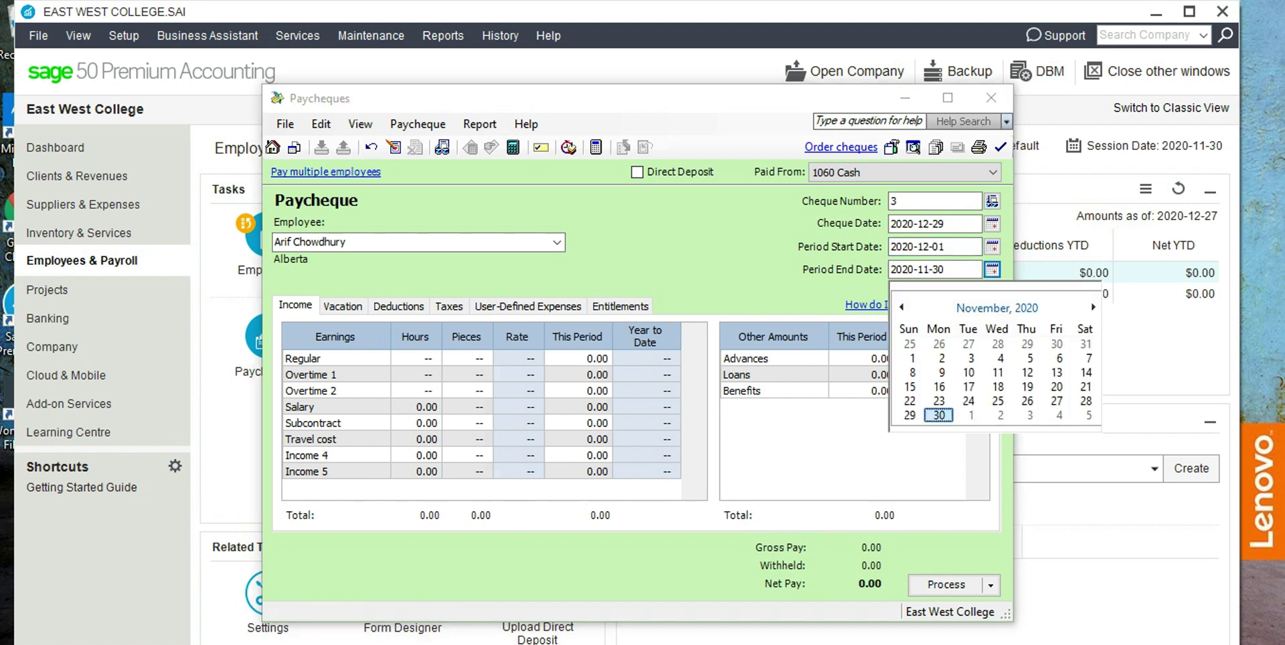
{"action": "left_click", "coordinate": [1092, 307]}
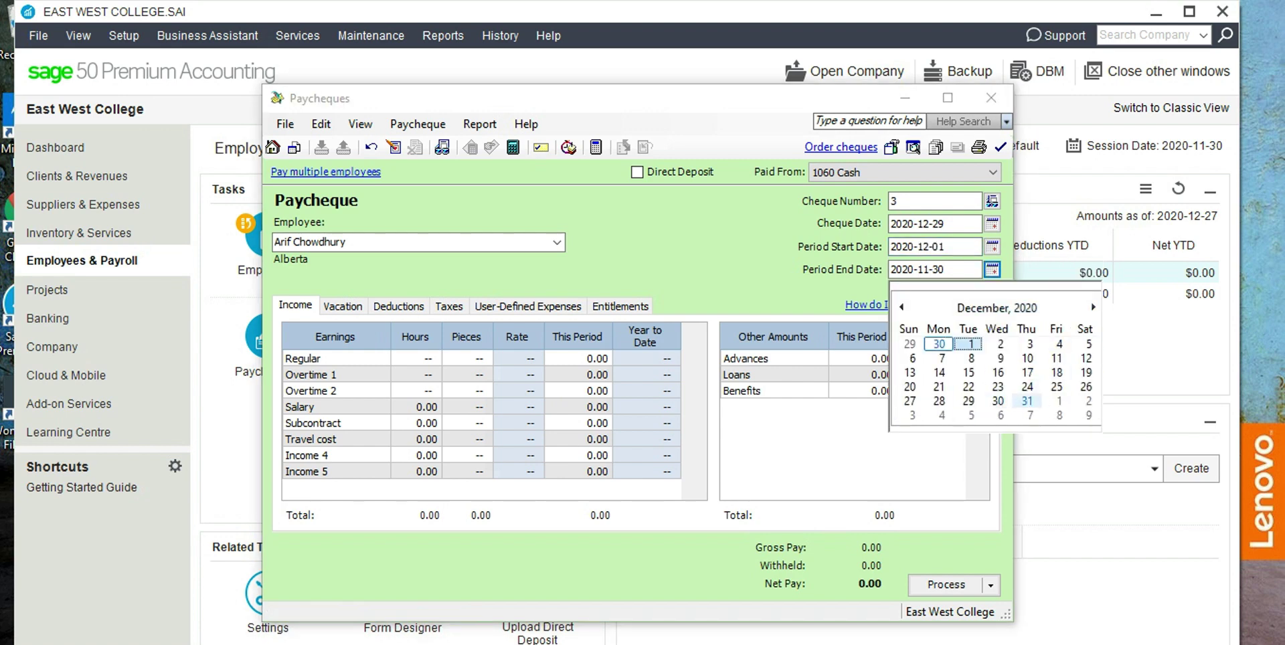
{"action": "left_click", "coordinate": [1028, 400]}
{"action": "left_click", "coordinate": [416, 374]}
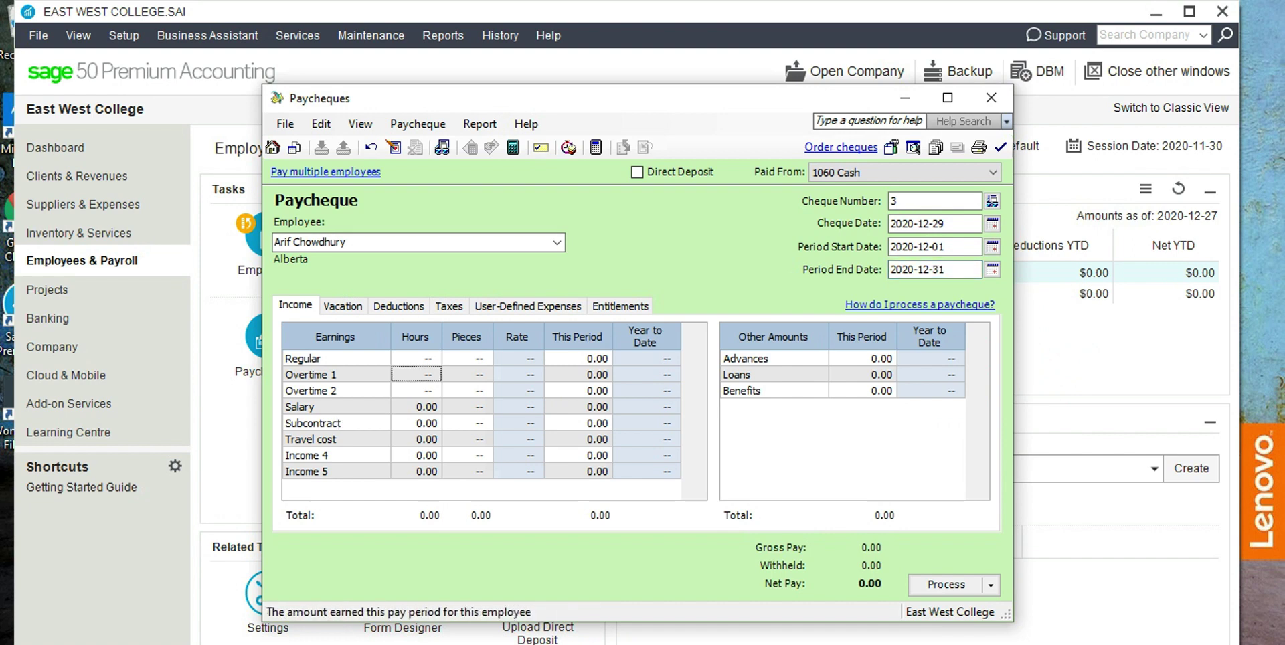
Enter this period's earnings: Salary 2,000.00, Subcontract 6,000.00 and Travel cost 330.00.
{"action": "left_click", "coordinate": [597, 407]}
{"action": "type", "text": "2000"}
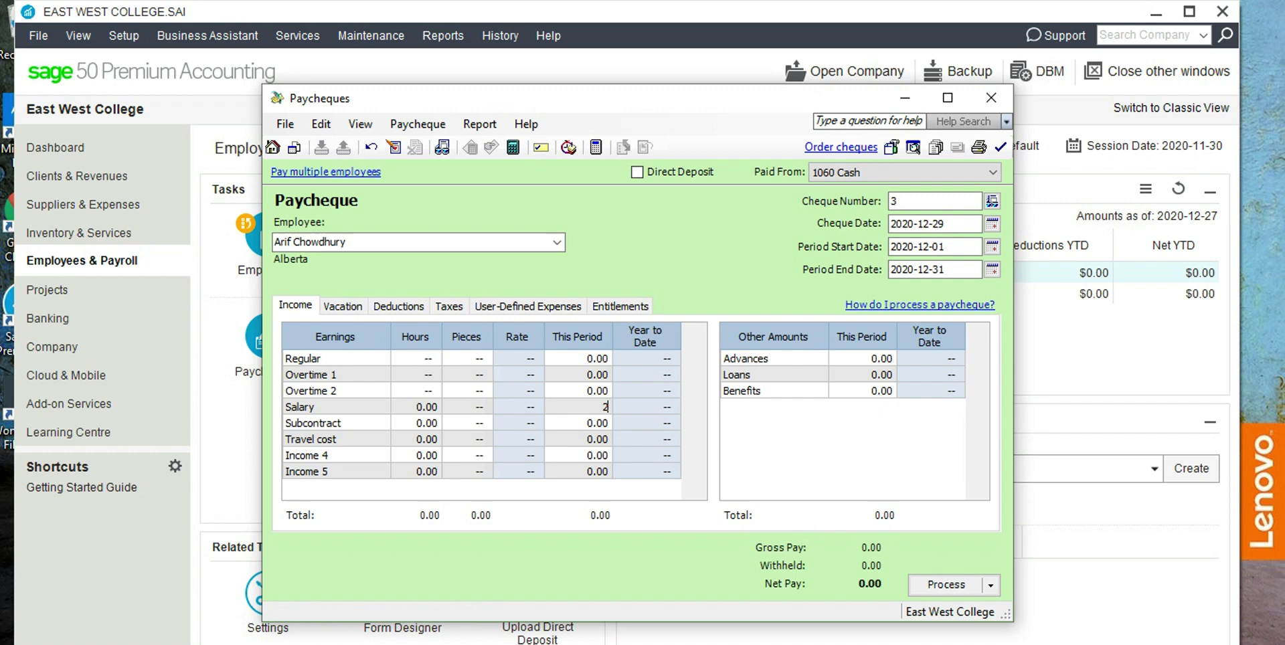
{"action": "key", "text": "Tab"}
{"action": "key", "text": "Tab"}
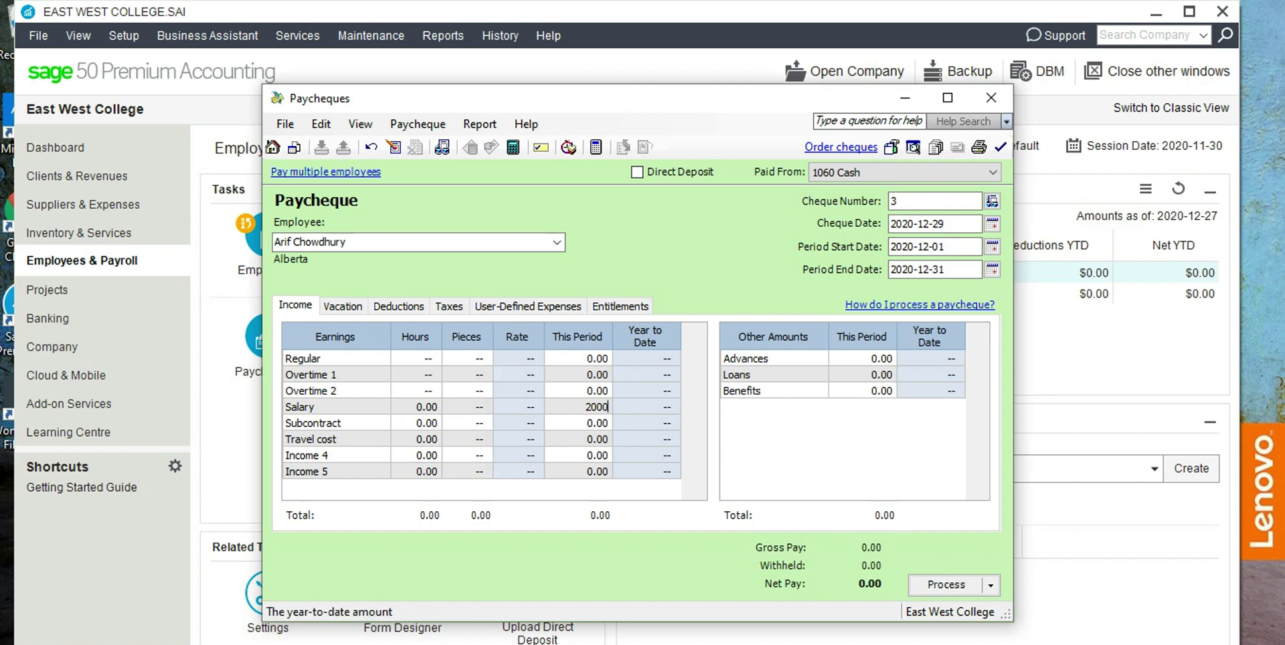
{"action": "type", "text": "6000"}
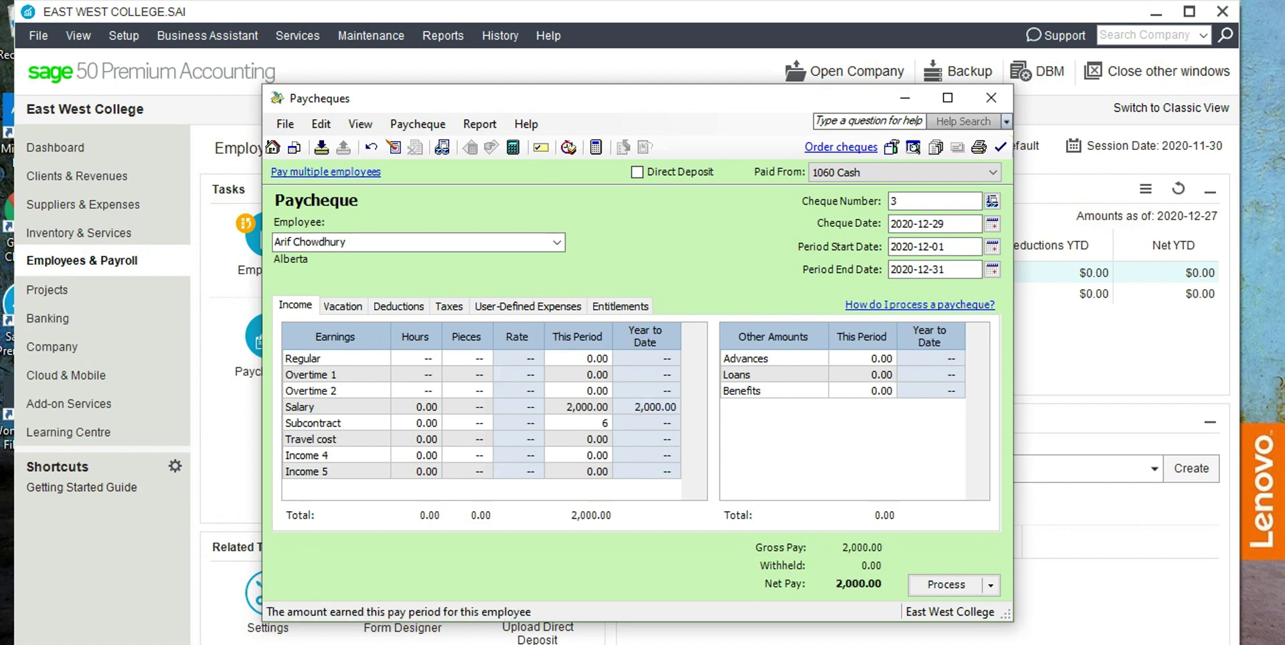
{"action": "key", "text": "Tab"}
{"action": "key", "text": "Tab"}
{"action": "type", "text": "330"}
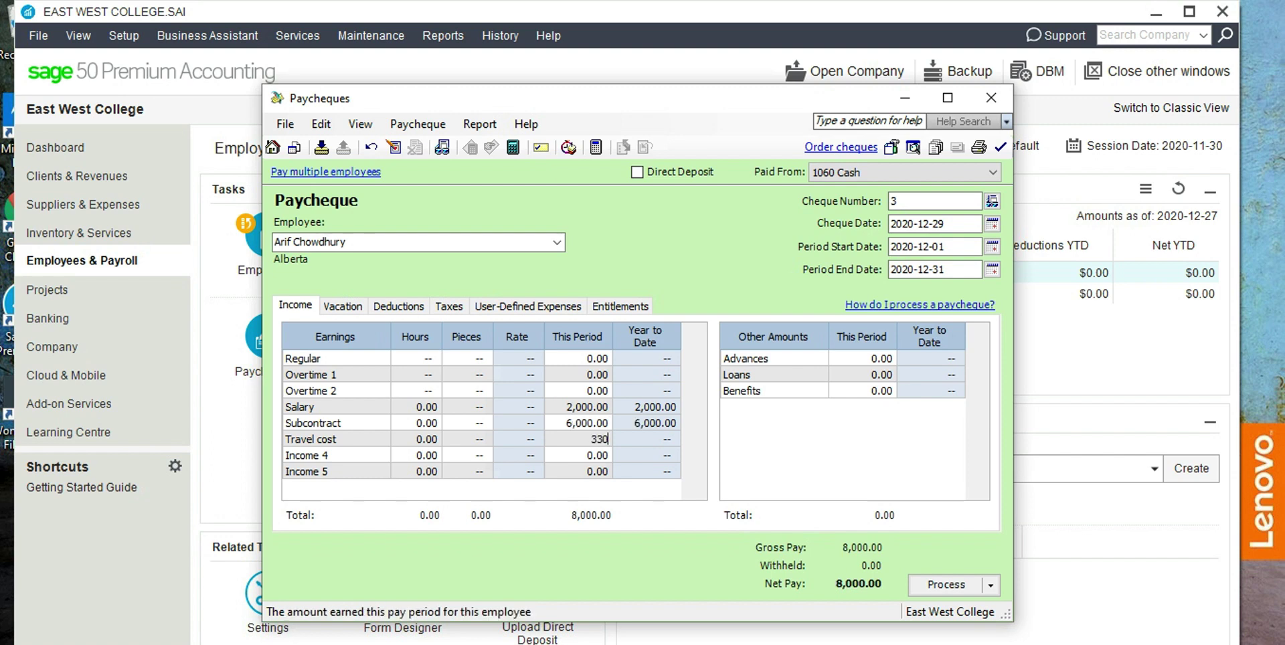
{"action": "key", "text": "Tab"}
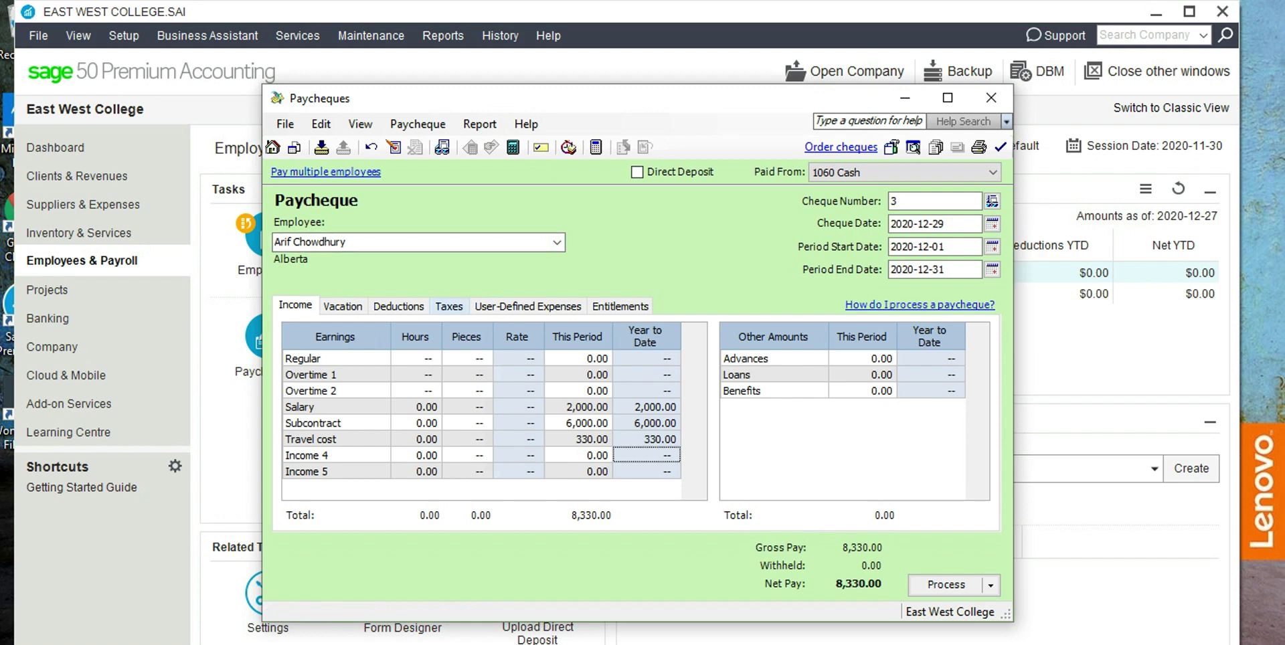
On the Taxes tab, set CPP to 60.00 and income tax to 2,060.00.
{"action": "left_click", "coordinate": [449, 306]}
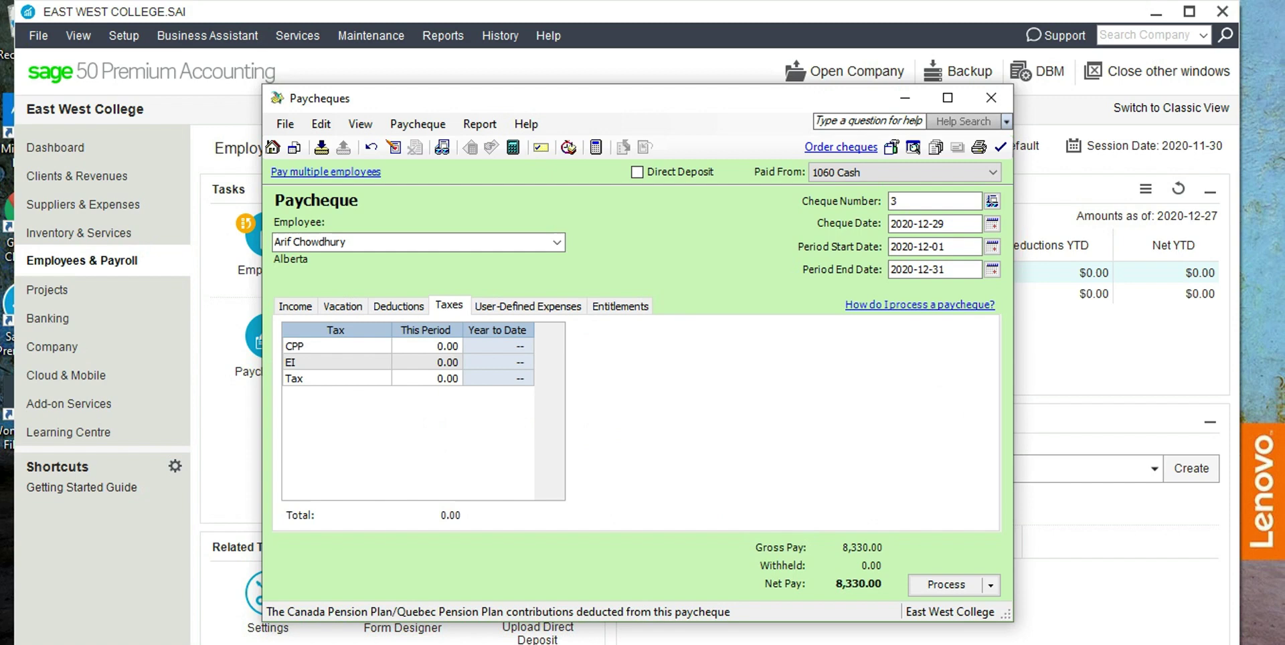
{"action": "type", "text": "409.96"}
{"action": "type", "text": "60"}
{"action": "key", "text": "Tab"}
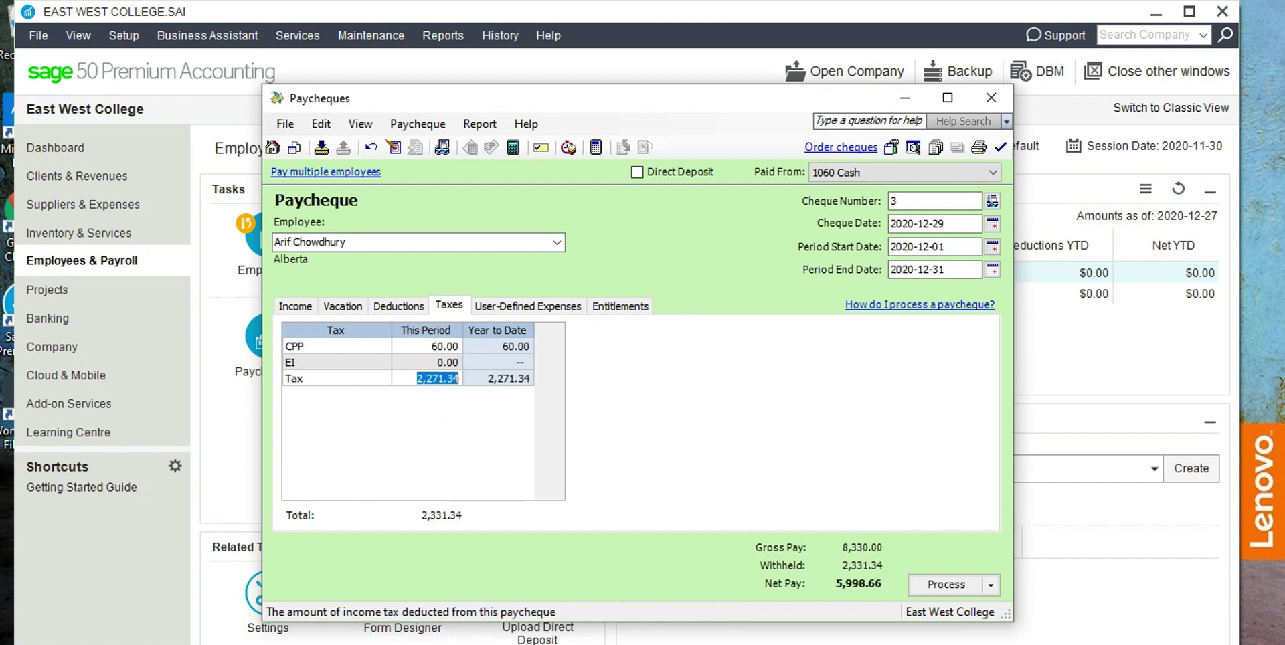
{"action": "type", "text": "2060"}
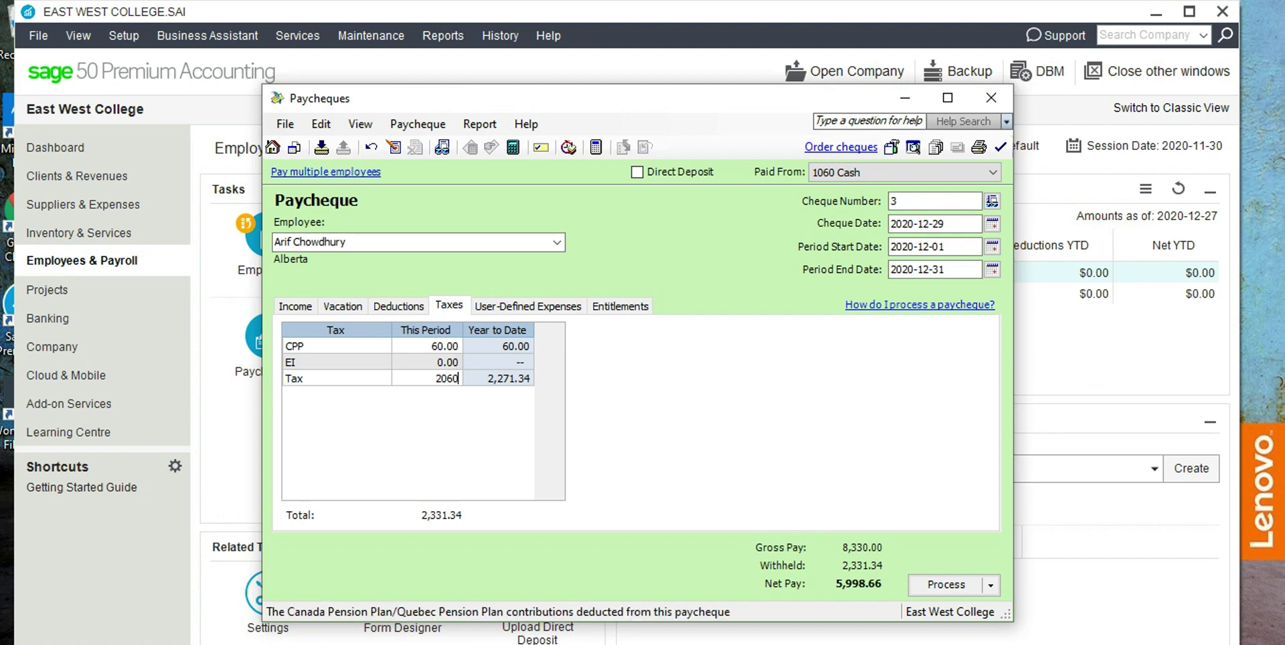
{"action": "left_click", "coordinate": [336, 362]}
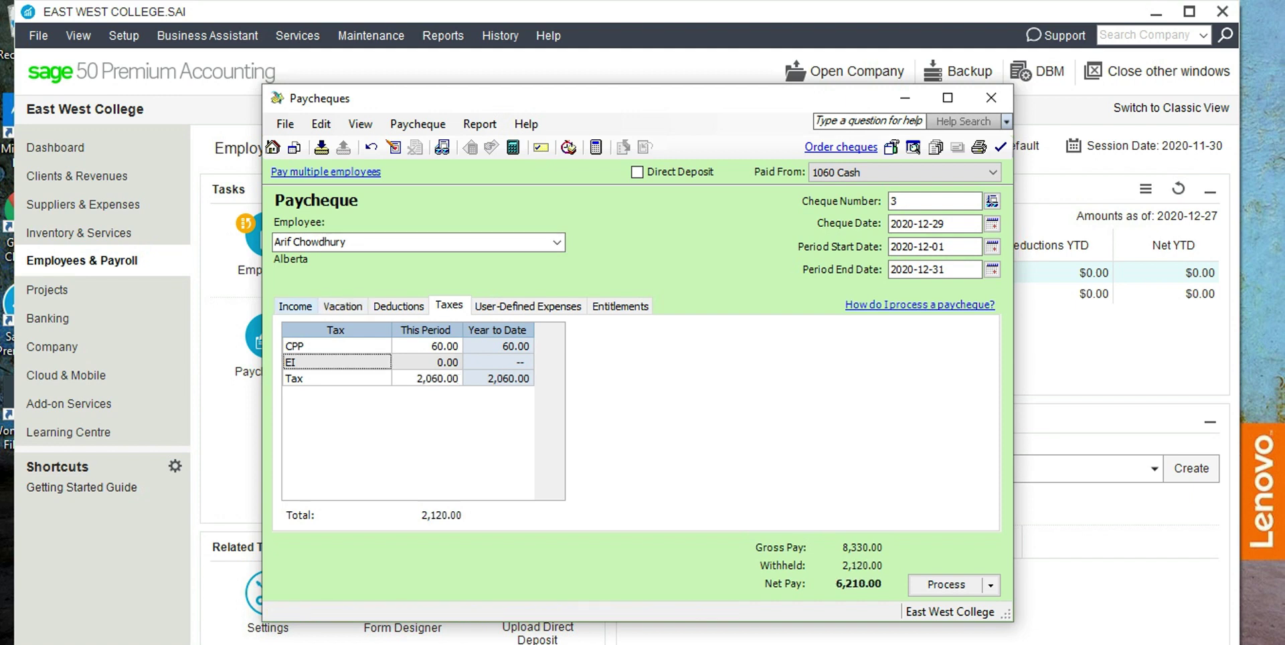
{"action": "left_click", "coordinate": [295, 306]}
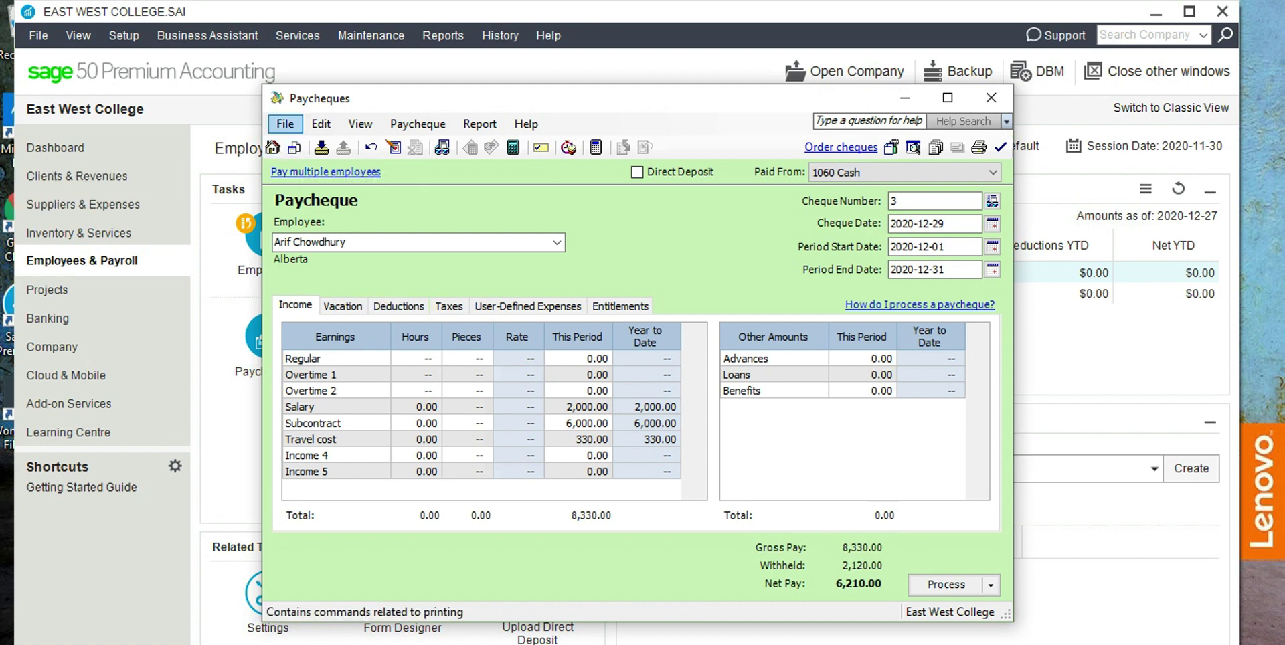
Process the first employee's paycheque, accepting the no-hours warnings and the confirmation.
{"action": "key", "text": "Down"}
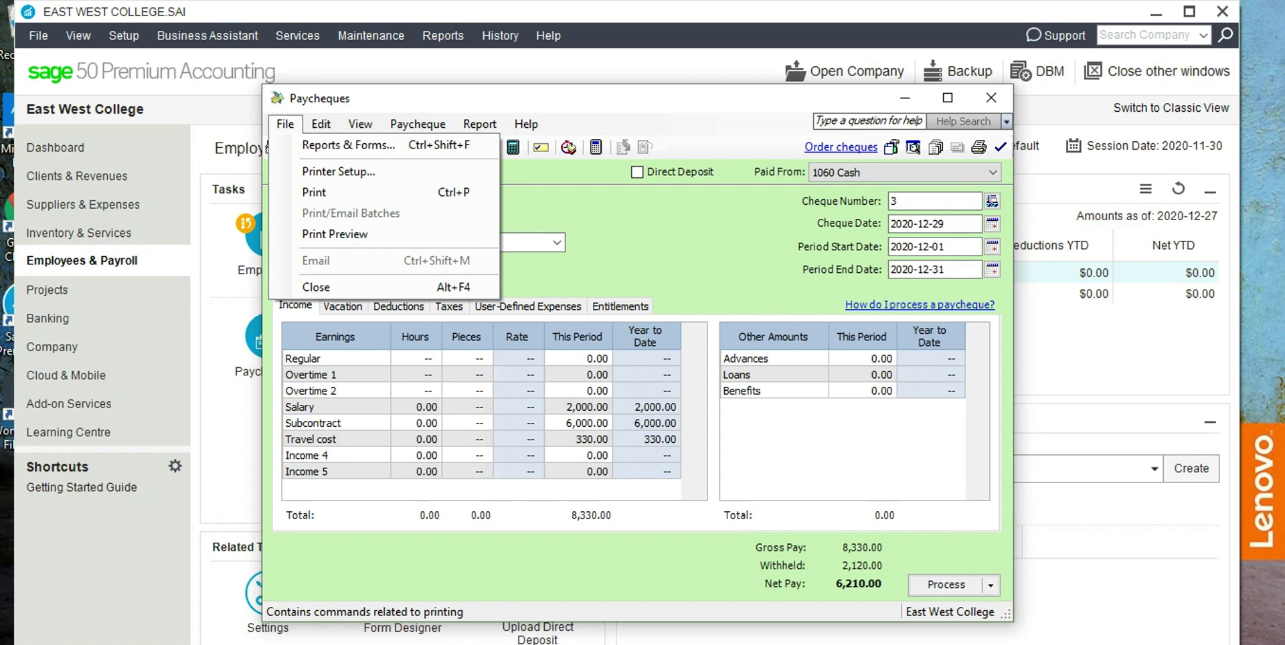
{"action": "key", "text": "Down"}
{"action": "key", "text": "Down"}
{"action": "key", "text": "Down"}
{"action": "key", "text": "Down"}
{"action": "key", "text": "Down"}
{"action": "key", "text": "Escape"}
{"action": "key", "text": "Escape"}
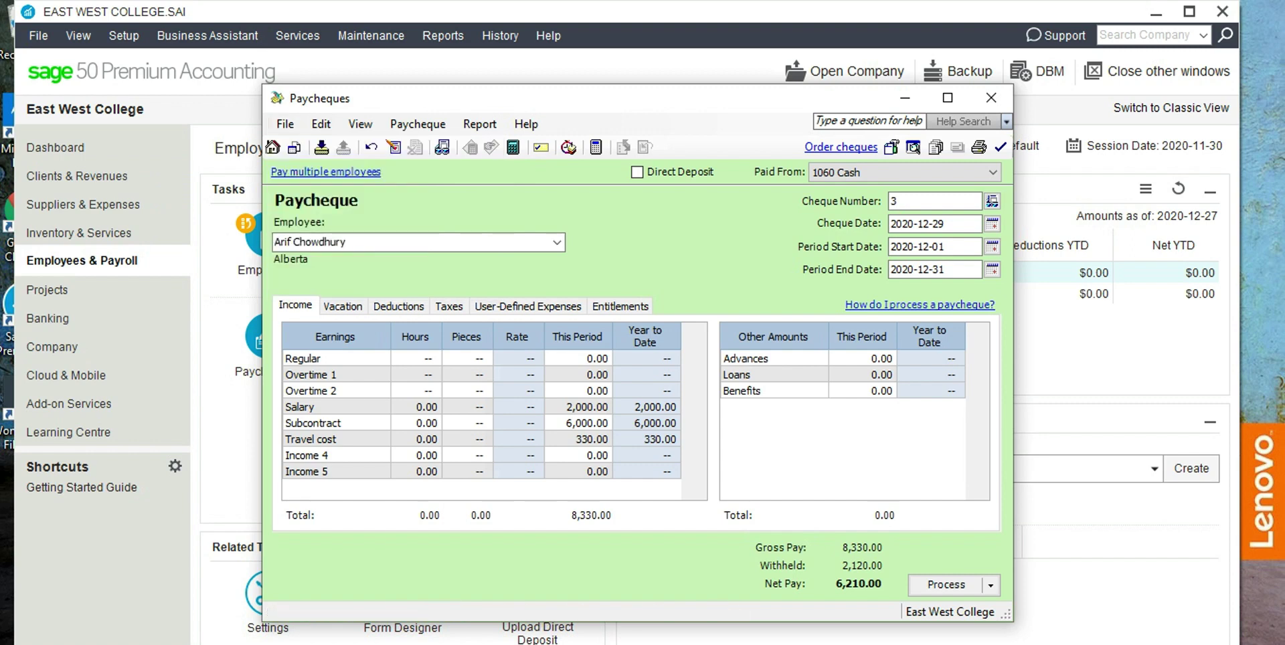
{"action": "key", "text": "alt+p"}
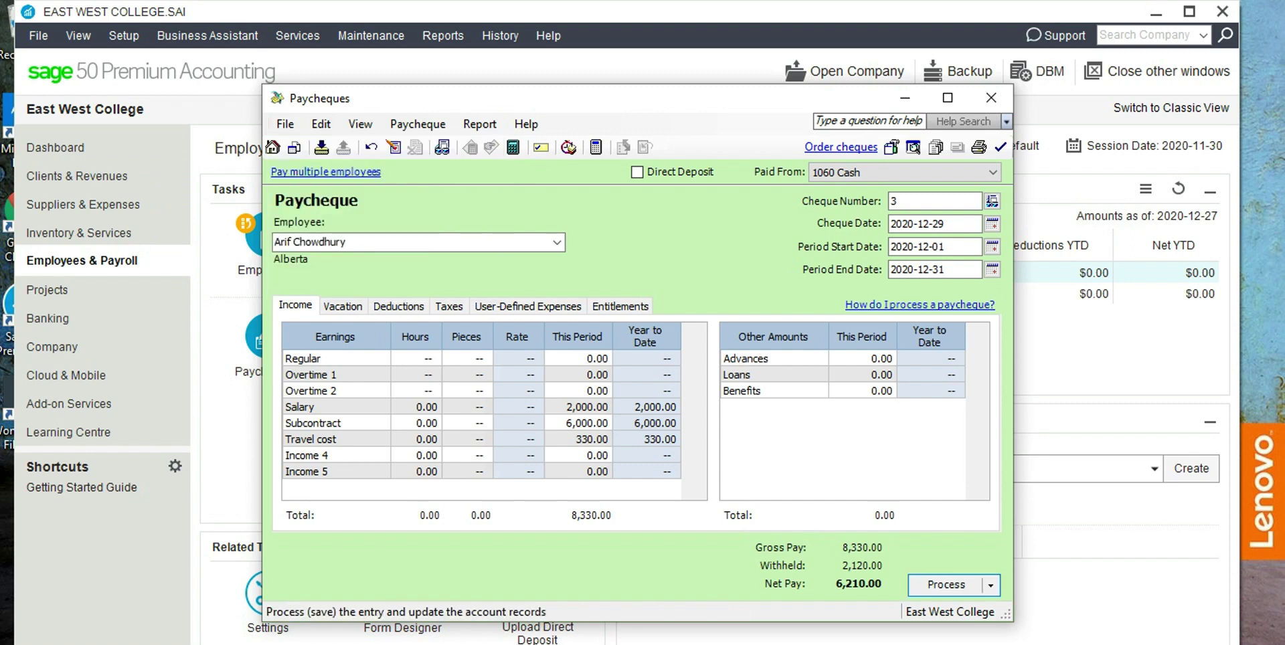
{"action": "key", "text": "Return"}
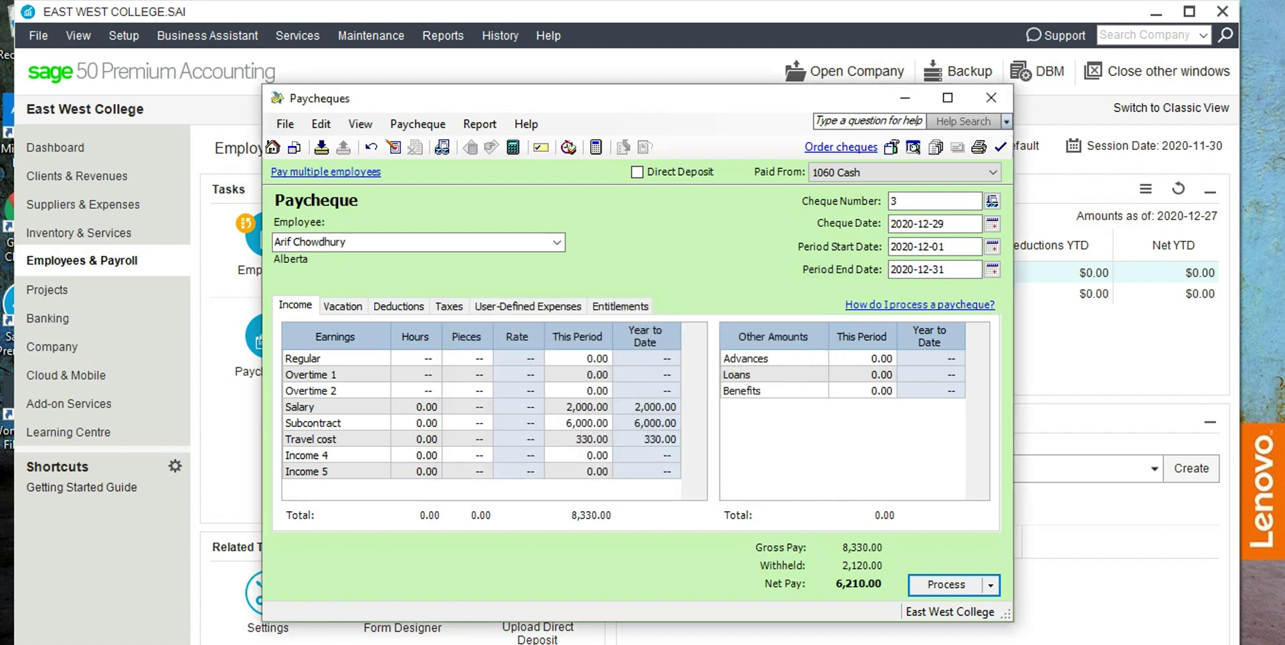
{"action": "key", "text": "alt+p"}
{"action": "key", "text": "y"}
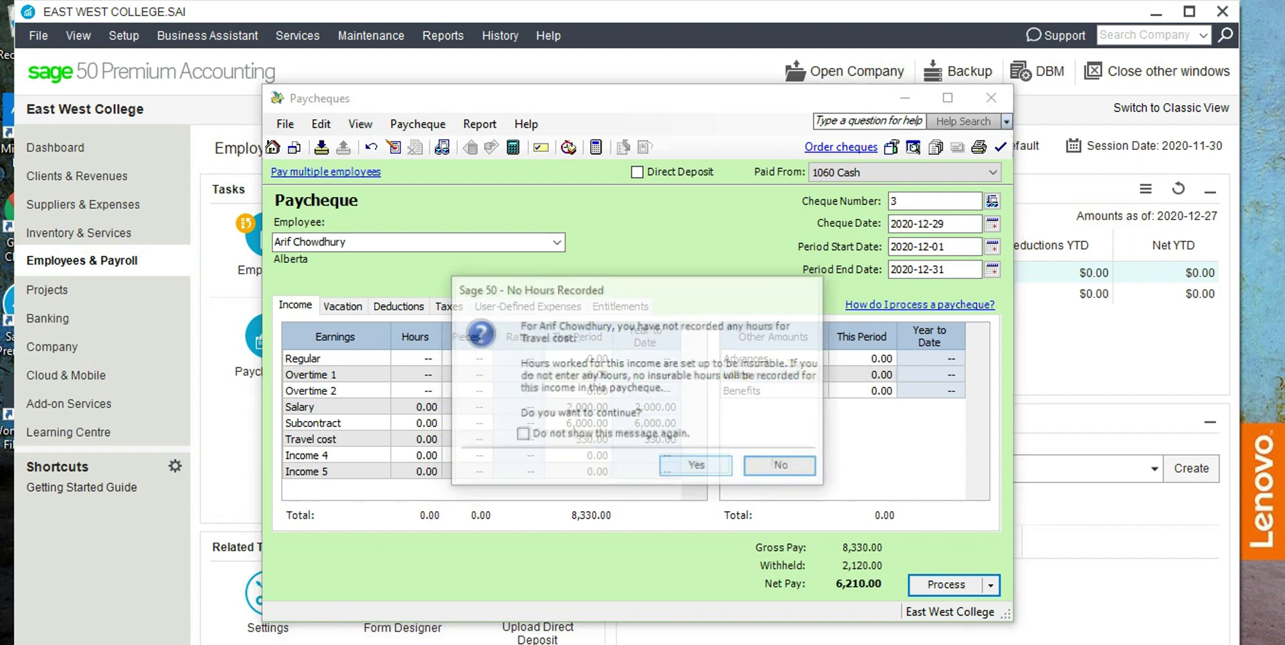
{"action": "key", "text": "y"}
{"action": "key", "text": "y"}
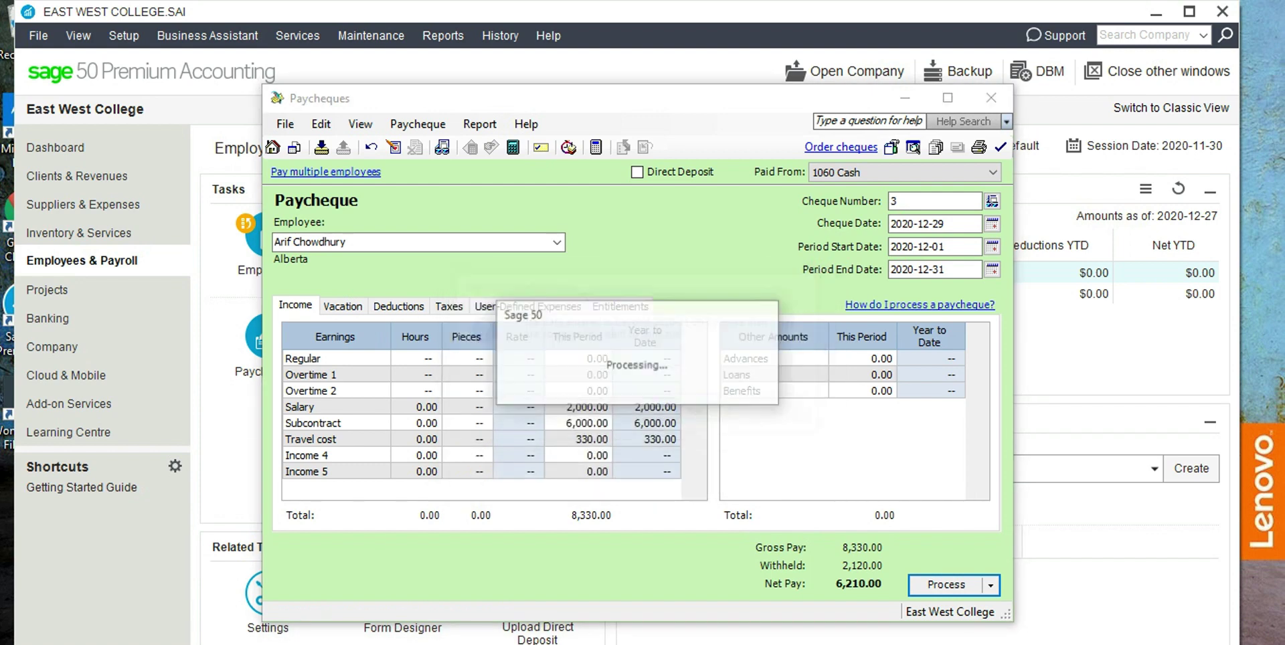
{"action": "key", "text": "Return"}
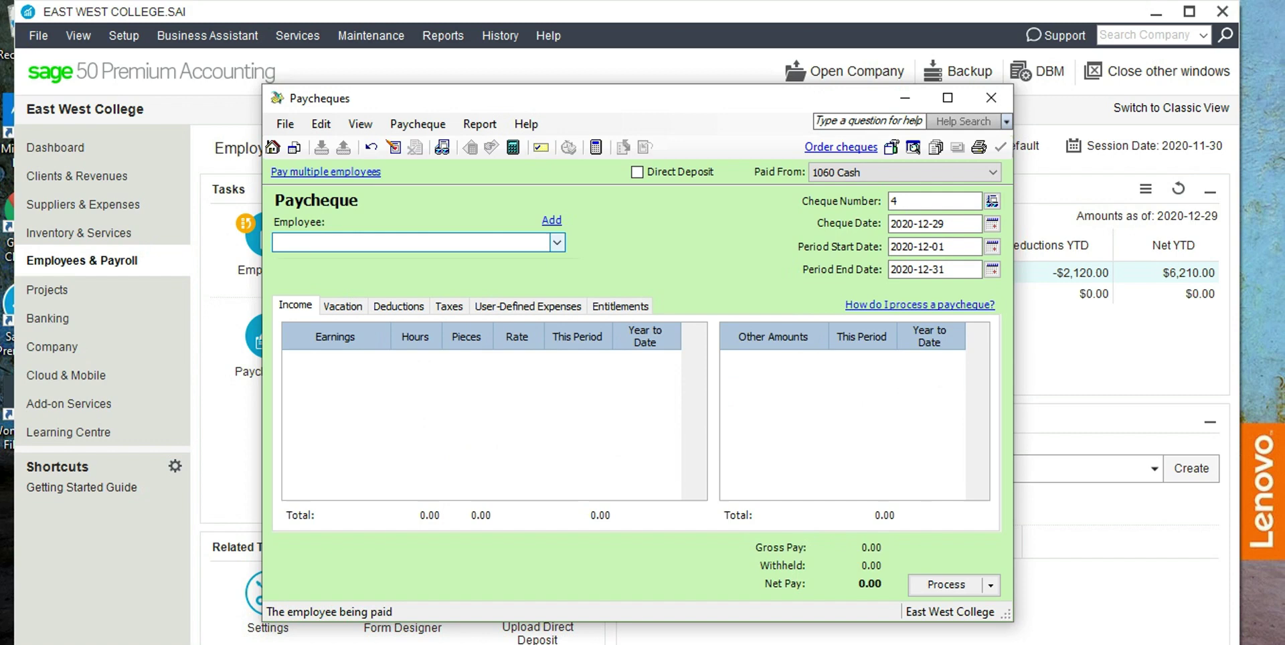
Select the second employee on cheque 4 and dismiss the Advisor message.
{"action": "left_click", "coordinate": [557, 243]}
{"action": "key", "text": "Down"}
{"action": "key", "text": "Return"}
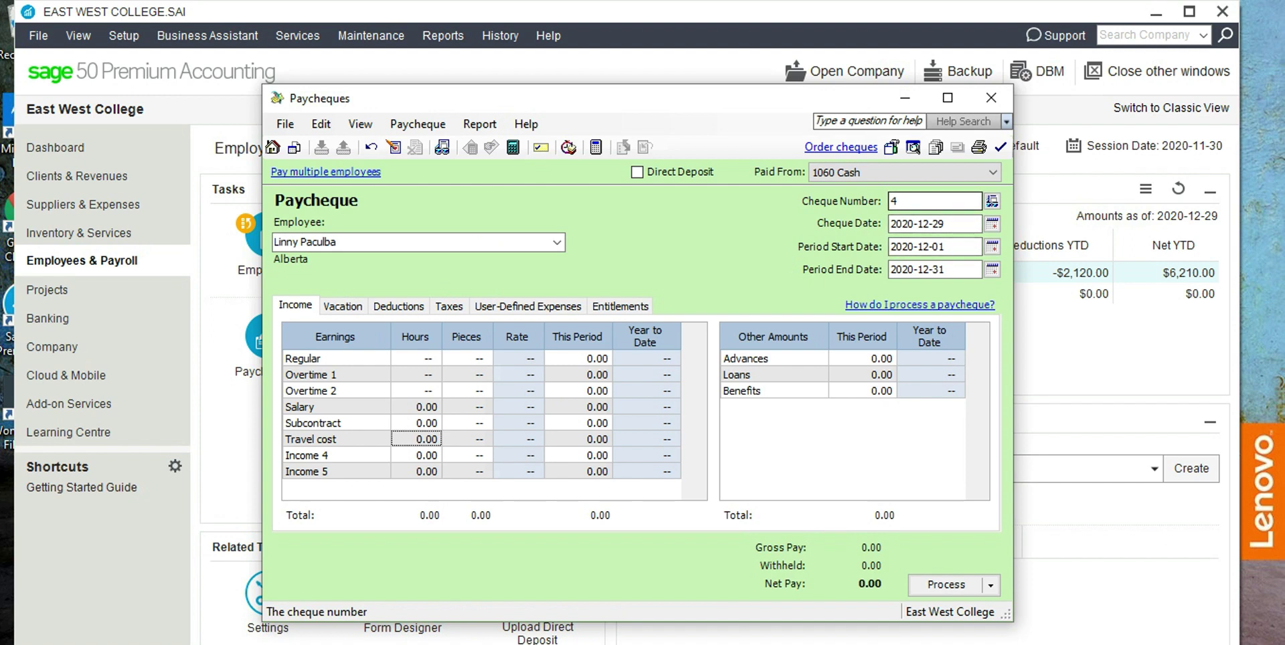
{"action": "left_click", "coordinate": [416, 439]}
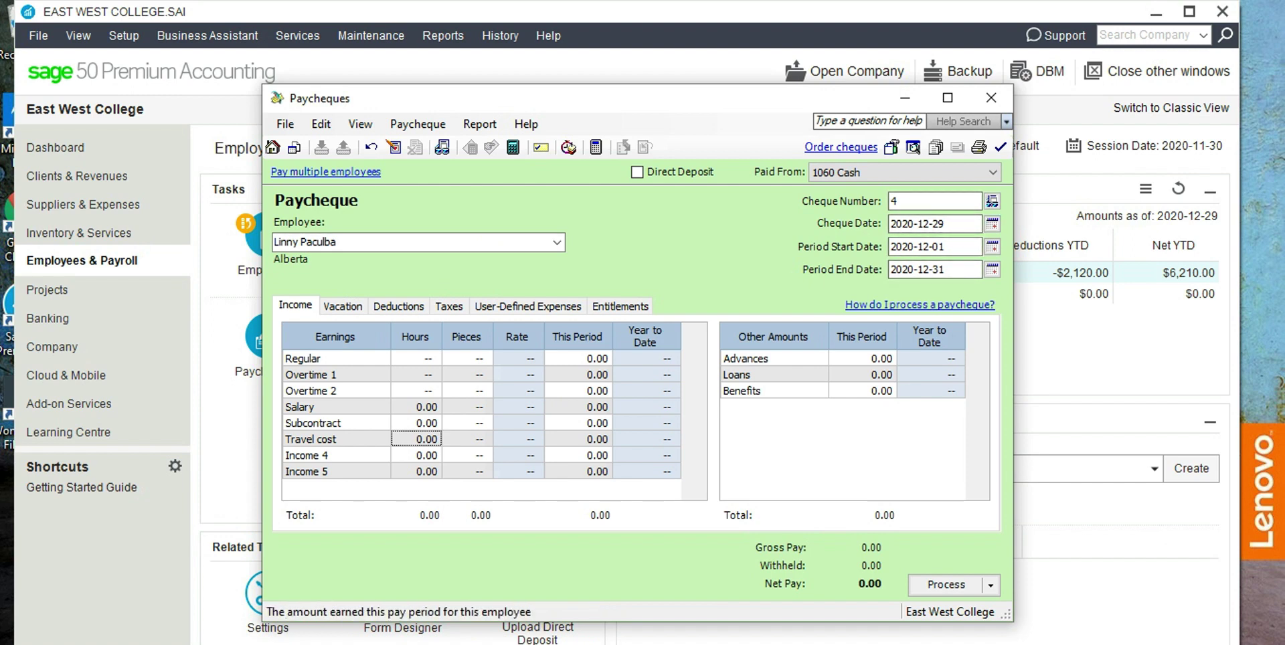
Enter a Salary of 2,000.00 for this period.
{"action": "left_click", "coordinate": [598, 407]}
{"action": "type", "text": "2000"}
{"action": "left_click", "coordinate": [519, 407]}
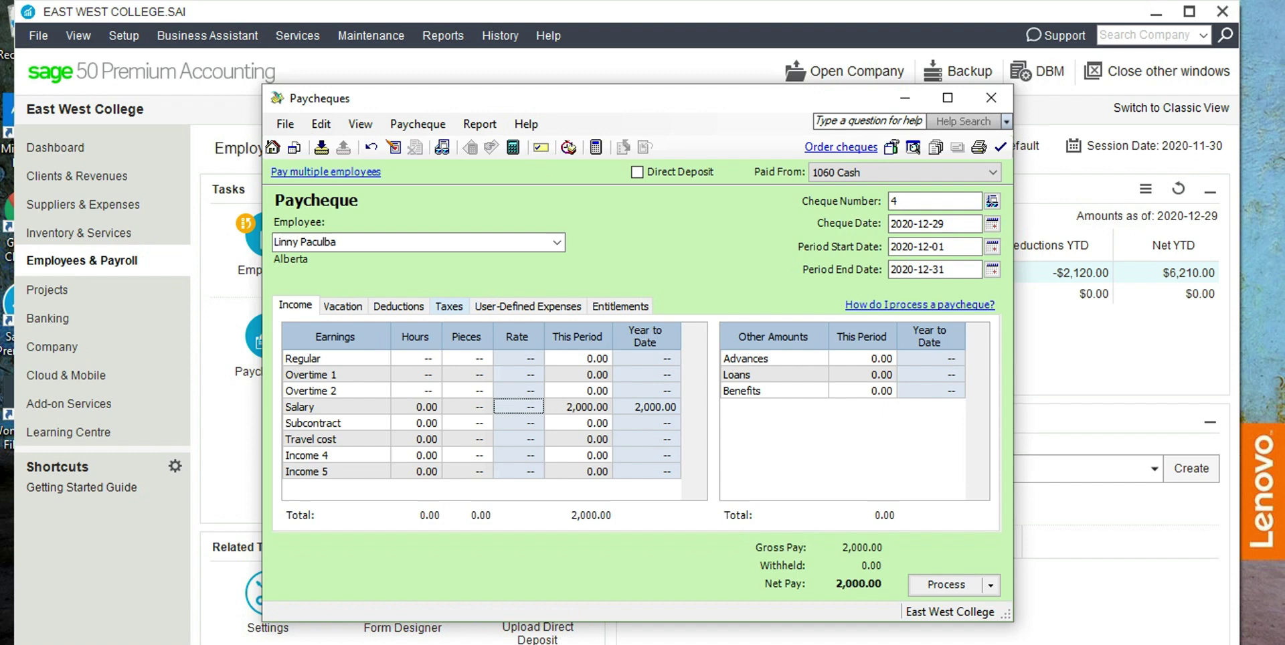
Withhold CPP 60.00, income tax 260.00 and EI 80.00 on cheque 4.
{"action": "left_click", "coordinate": [449, 306]}
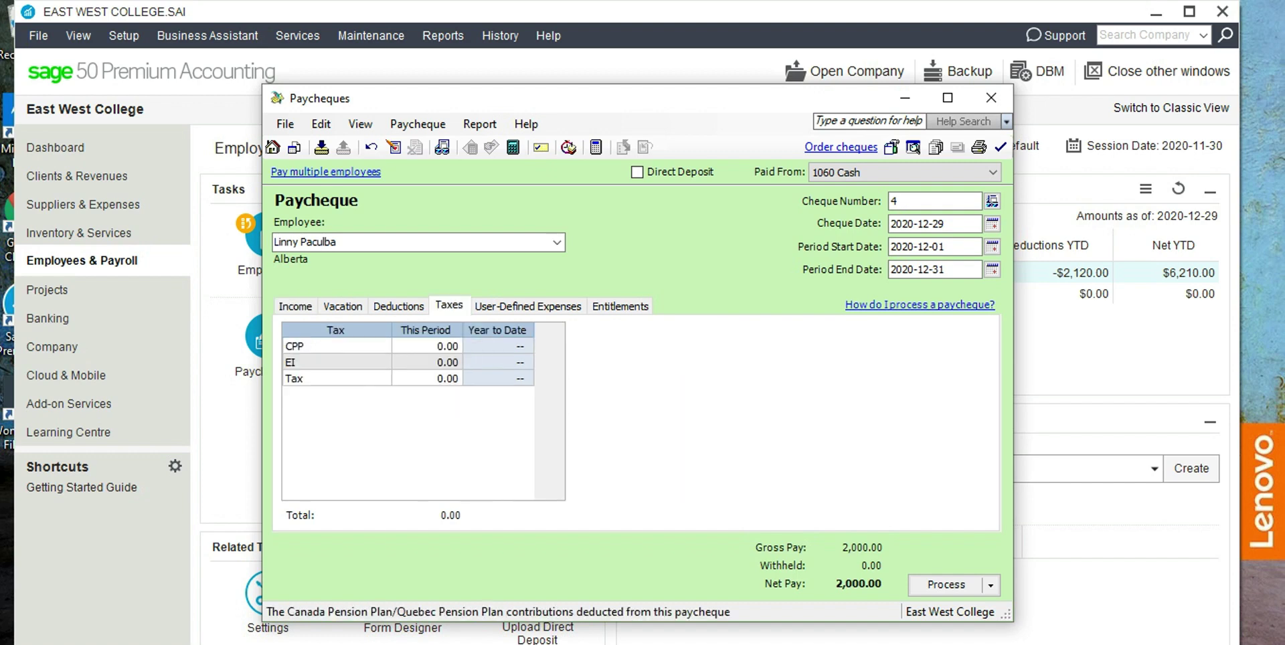
{"action": "type", "text": "60"}
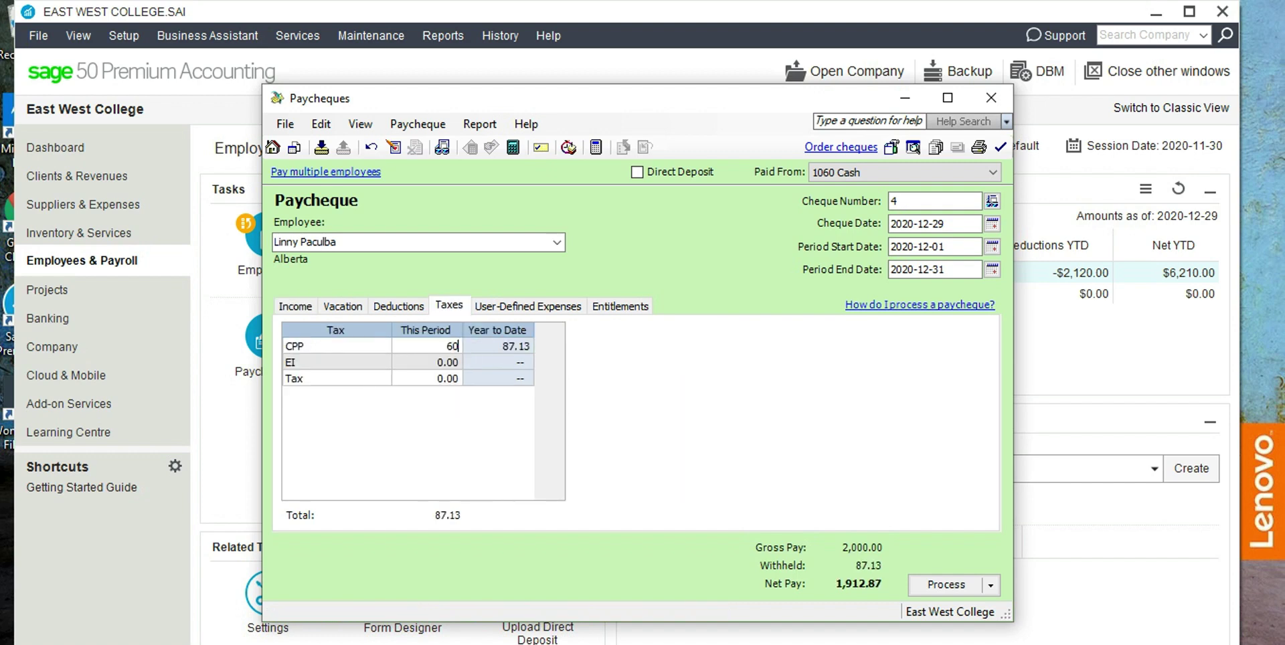
{"action": "key", "text": "Tab"}
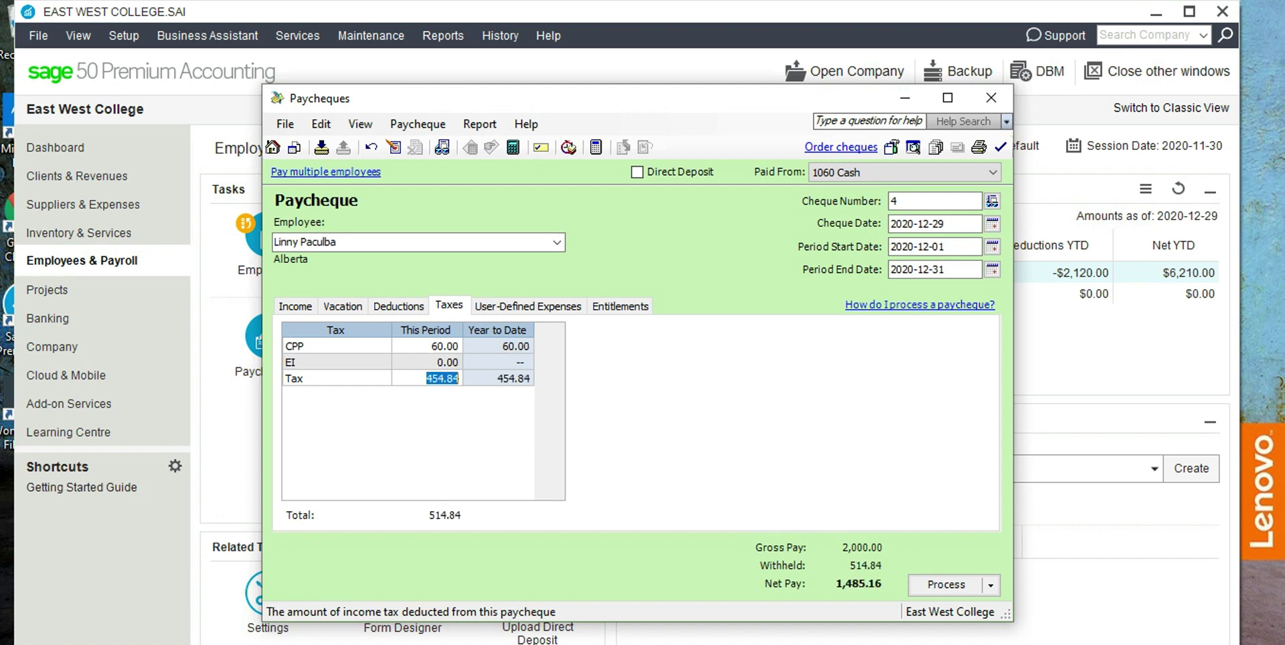
{"action": "type", "text": "100"}
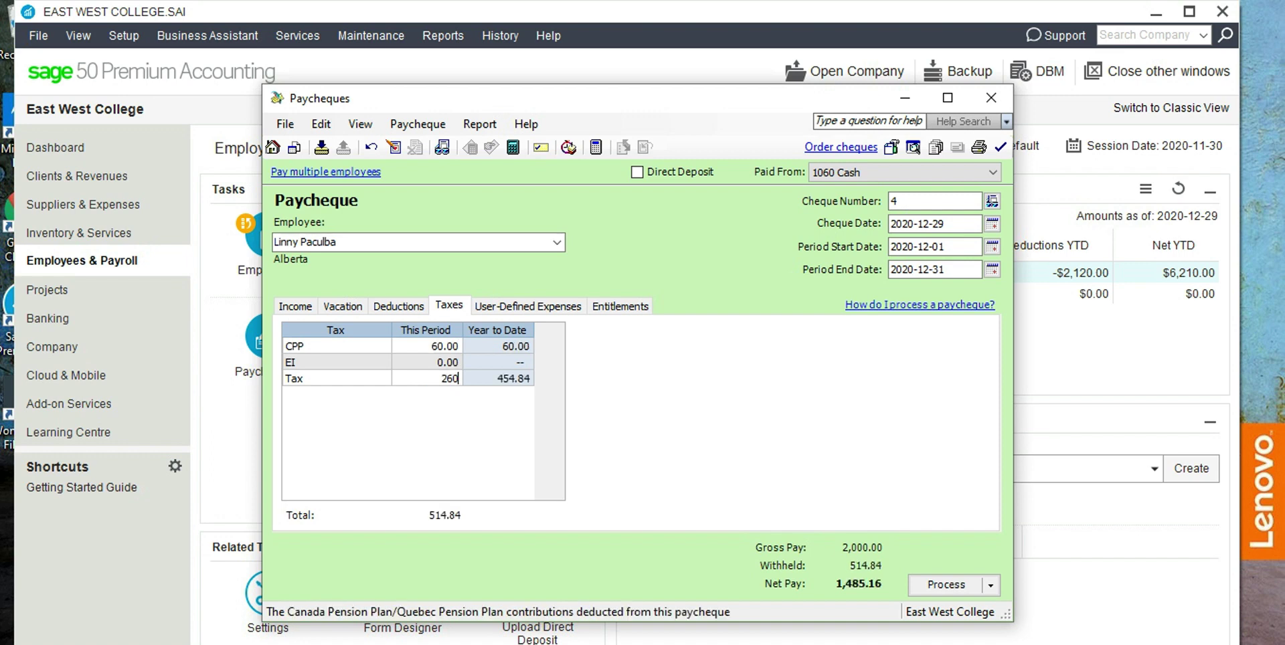
{"action": "key", "text": "BackSpace"}
{"action": "key", "text": "BackSpace"}
{"action": "key", "text": "BackSpace"}
{"action": "key", "text": "Tab"}
{"action": "left_click", "coordinate": [295, 305]}
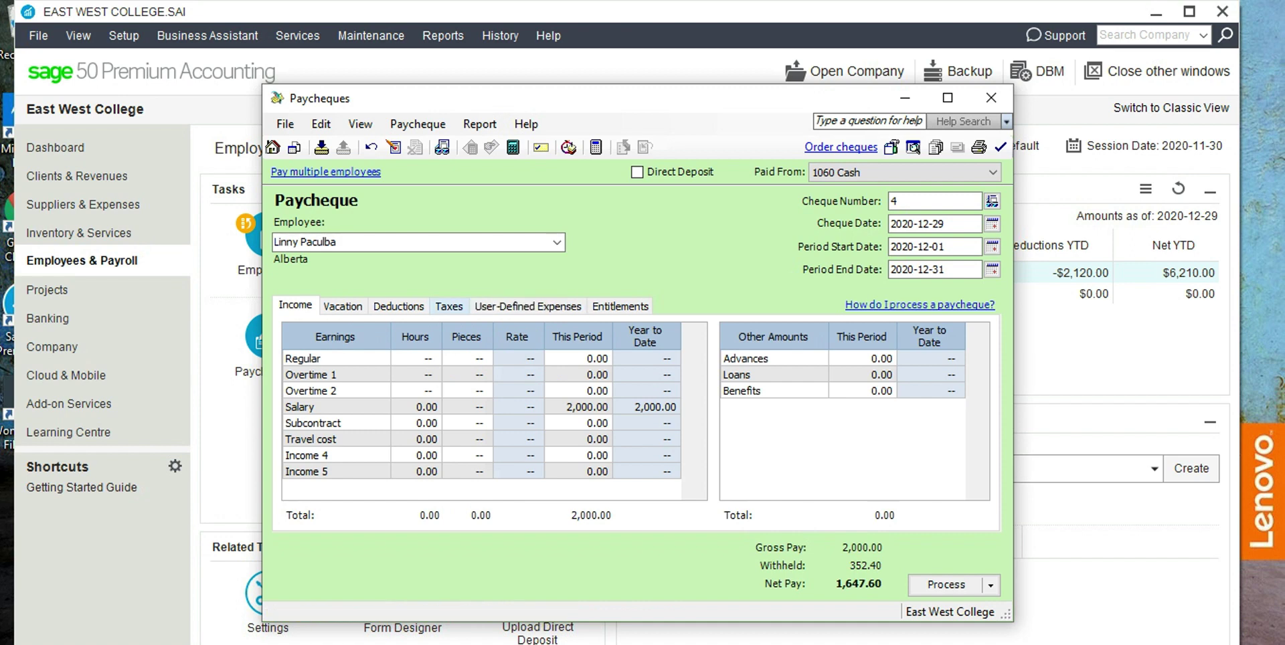
{"action": "left_click", "coordinate": [449, 306]}
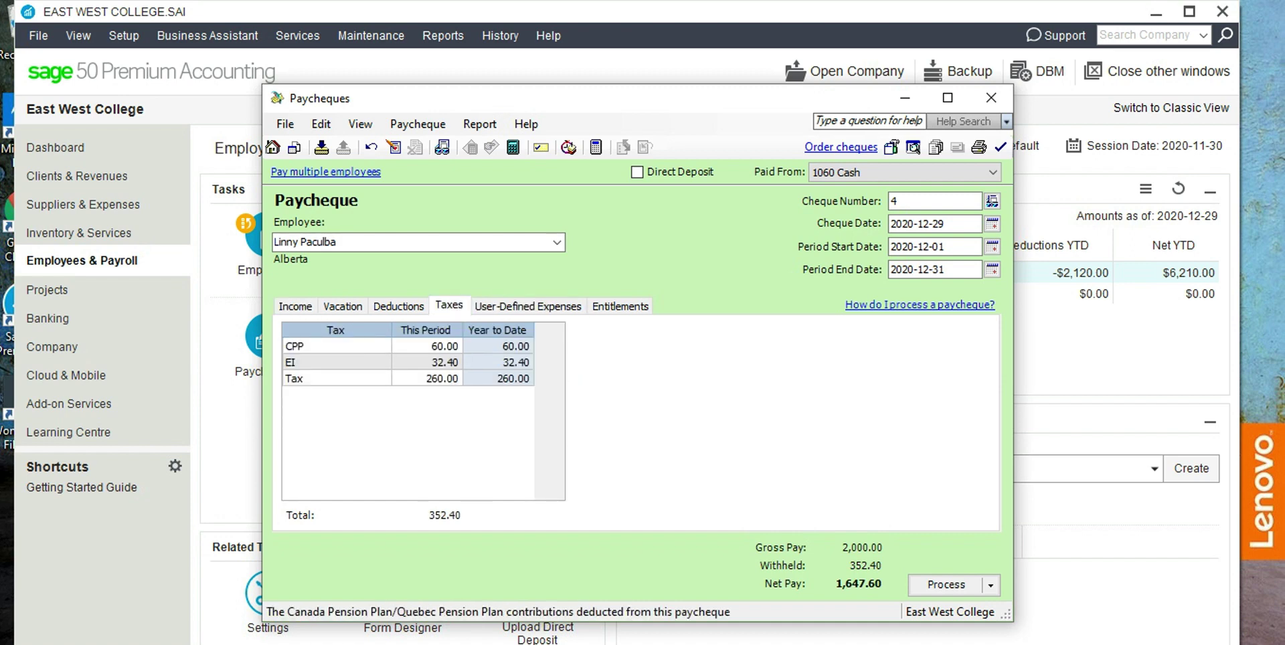
{"action": "left_click", "coordinate": [445, 361]}
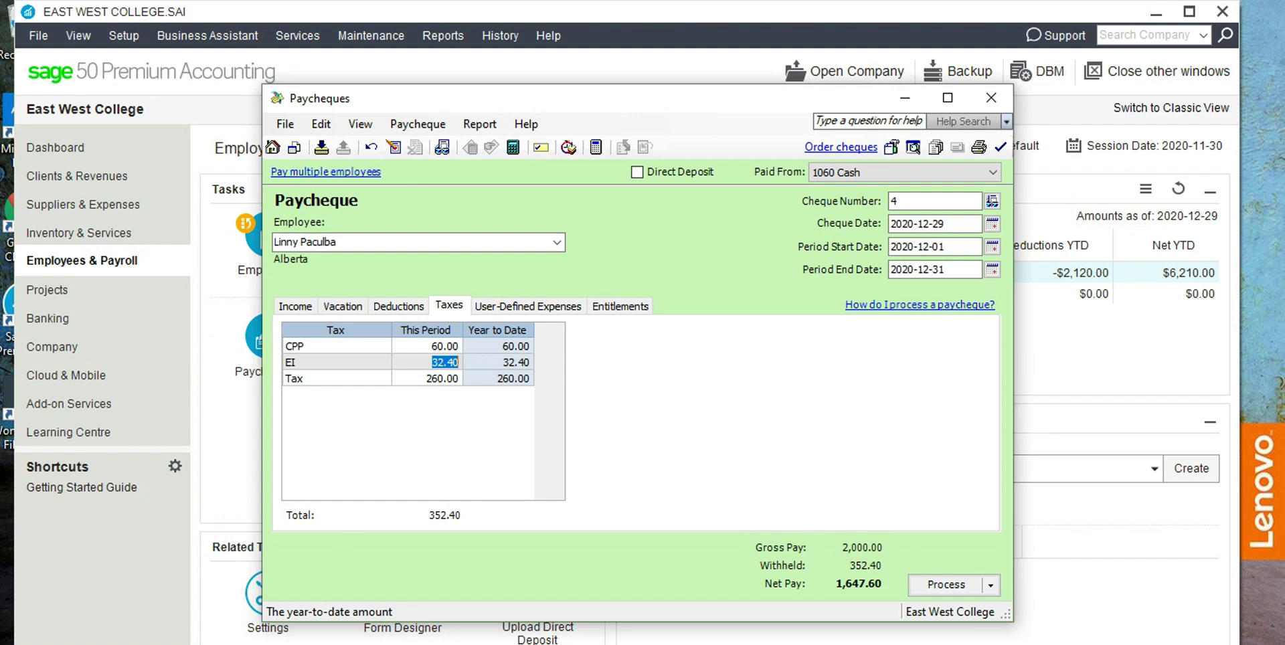
{"action": "type", "text": "80"}
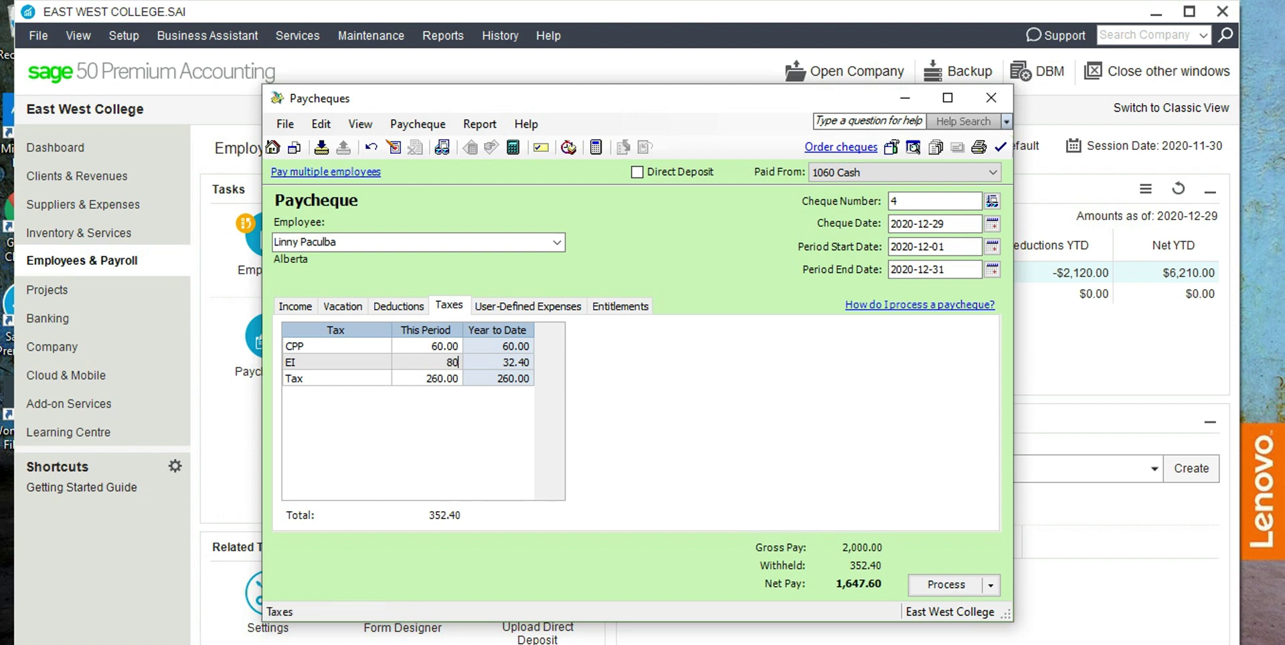
{"action": "key", "text": "shift+Tab"}
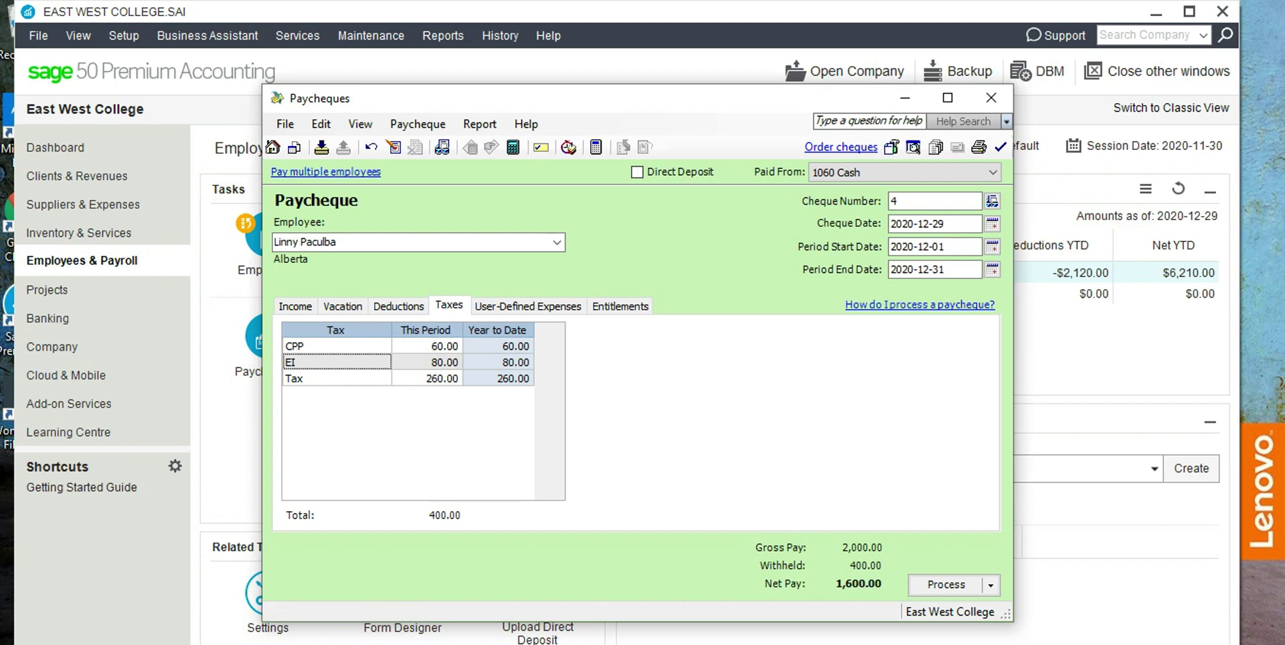
Process cheque 4, accepting the no-hours and later-date warnings and the confirmation.
{"action": "key", "text": "alt"}
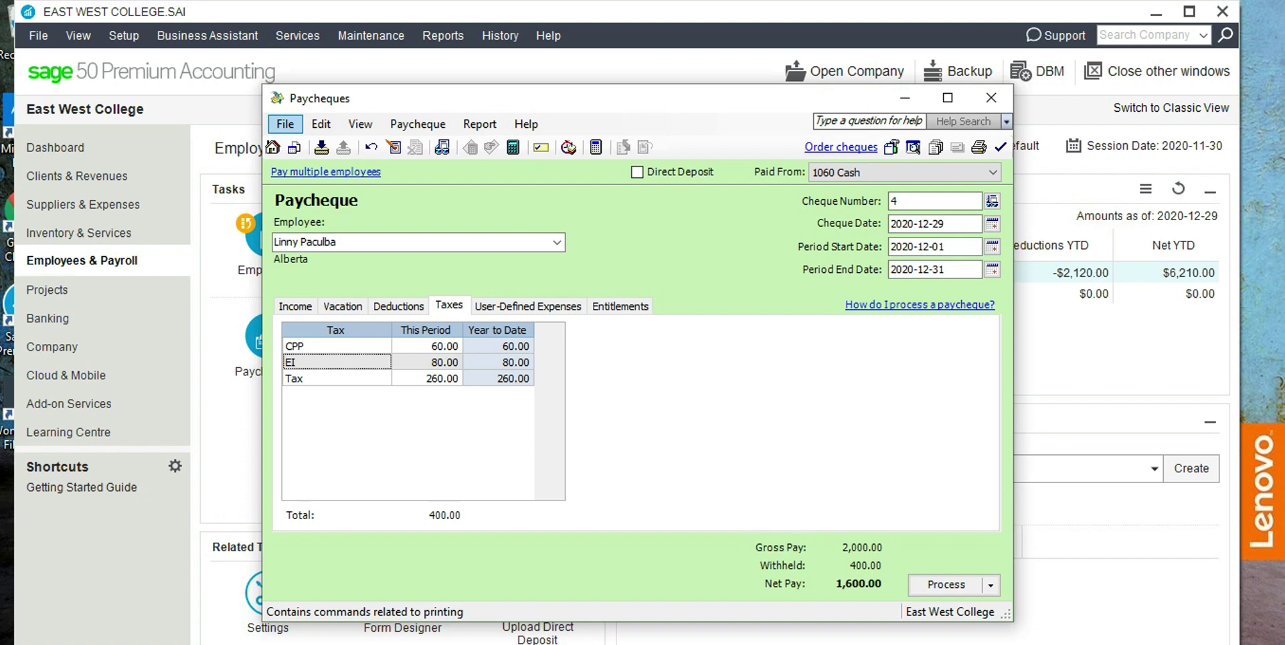
{"action": "key", "text": "Return"}
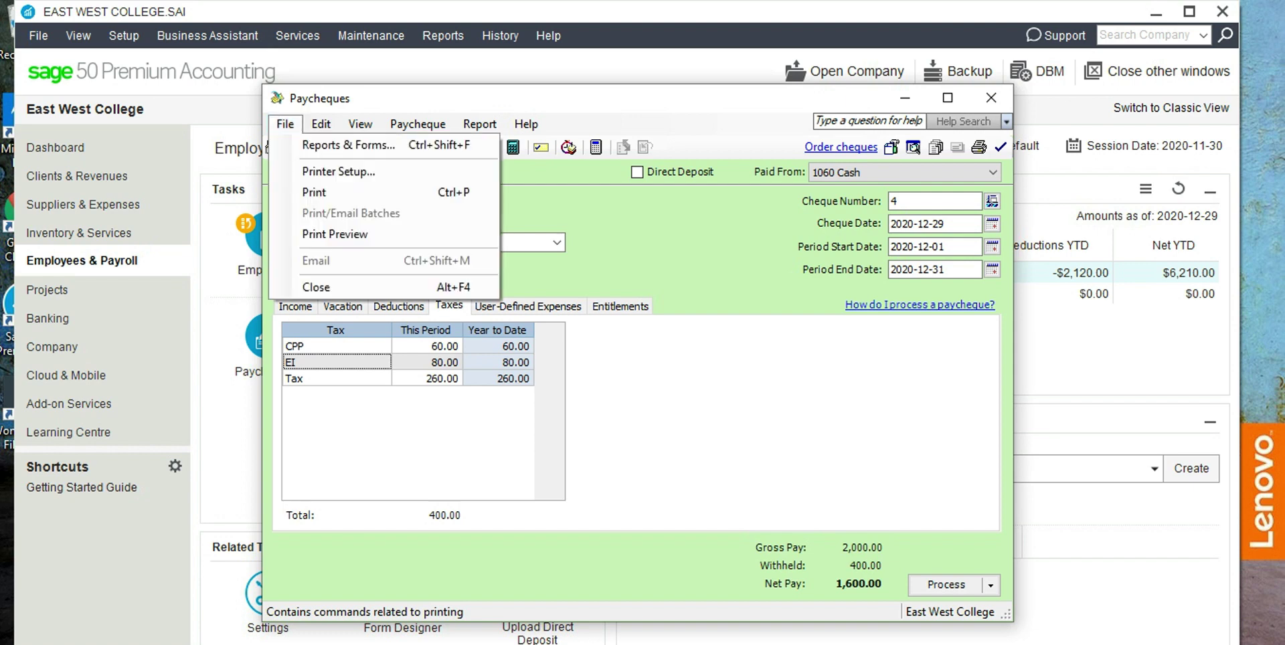
{"action": "key", "text": "Down"}
{"action": "key", "text": "Down"}
{"action": "key", "text": "Down"}
{"action": "key", "text": "Escape"}
{"action": "key", "text": "Escape"}
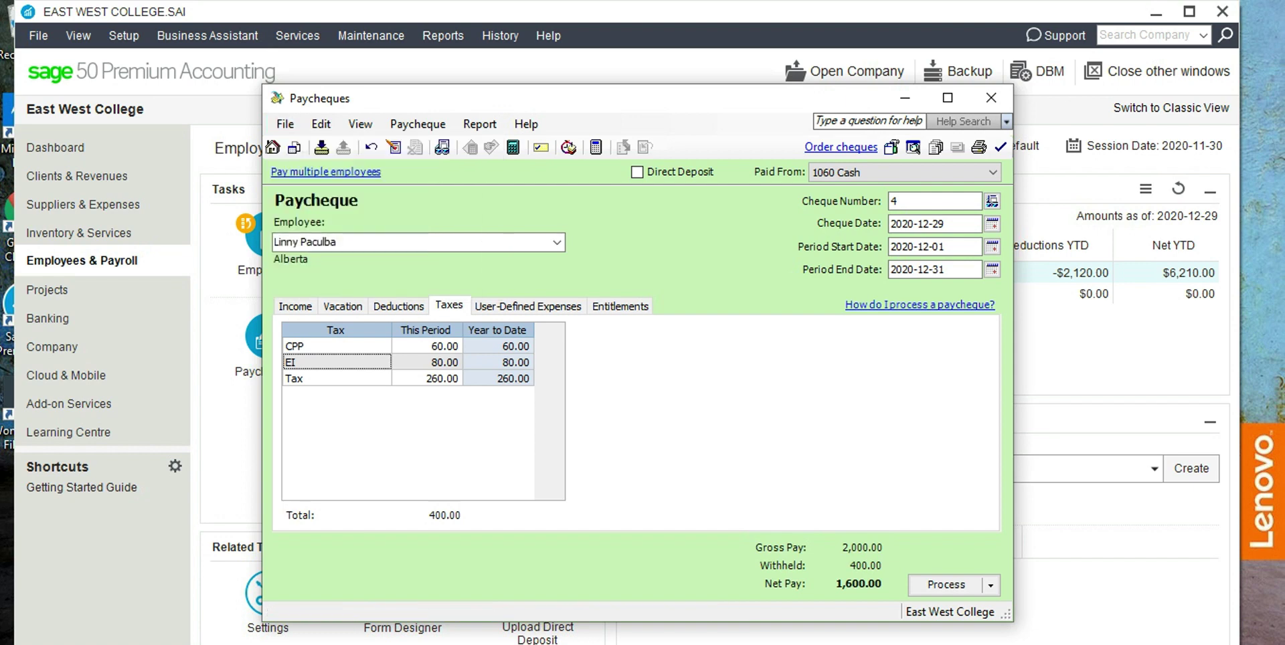
{"action": "key", "text": "Tab"}
{"action": "key", "text": "Return"}
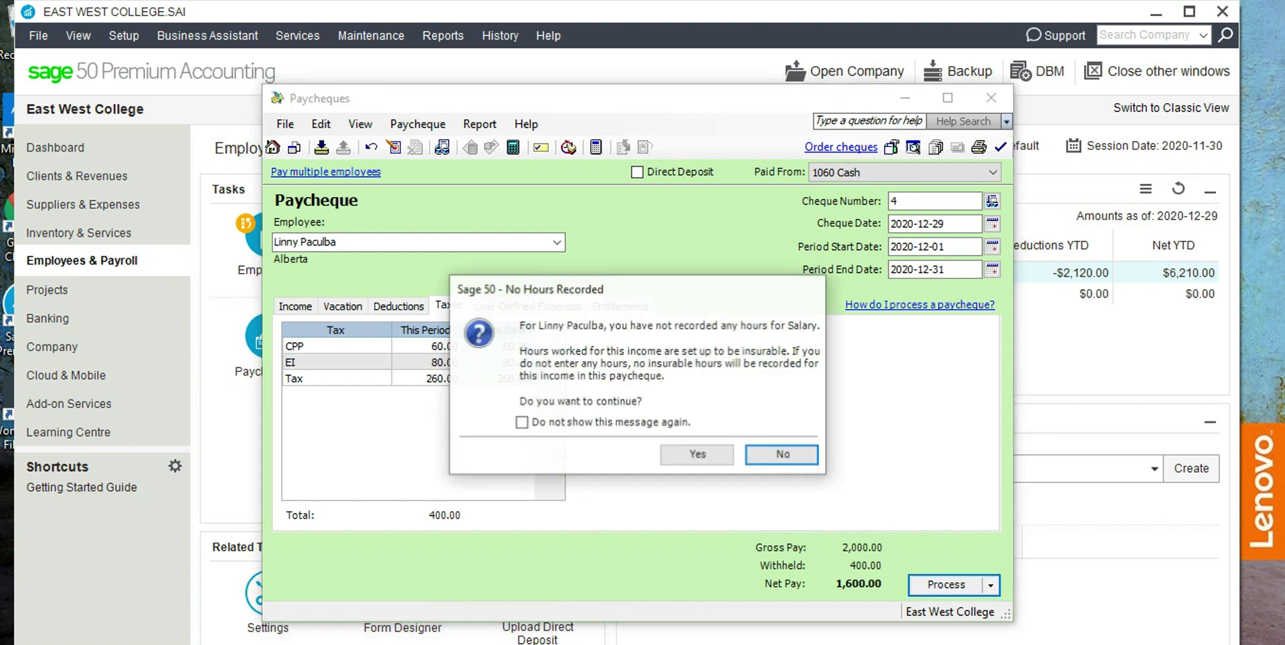
{"action": "key", "text": "Left"}
{"action": "key", "text": "Return"}
{"action": "key", "text": "Left"}
{"action": "key", "text": "Return"}
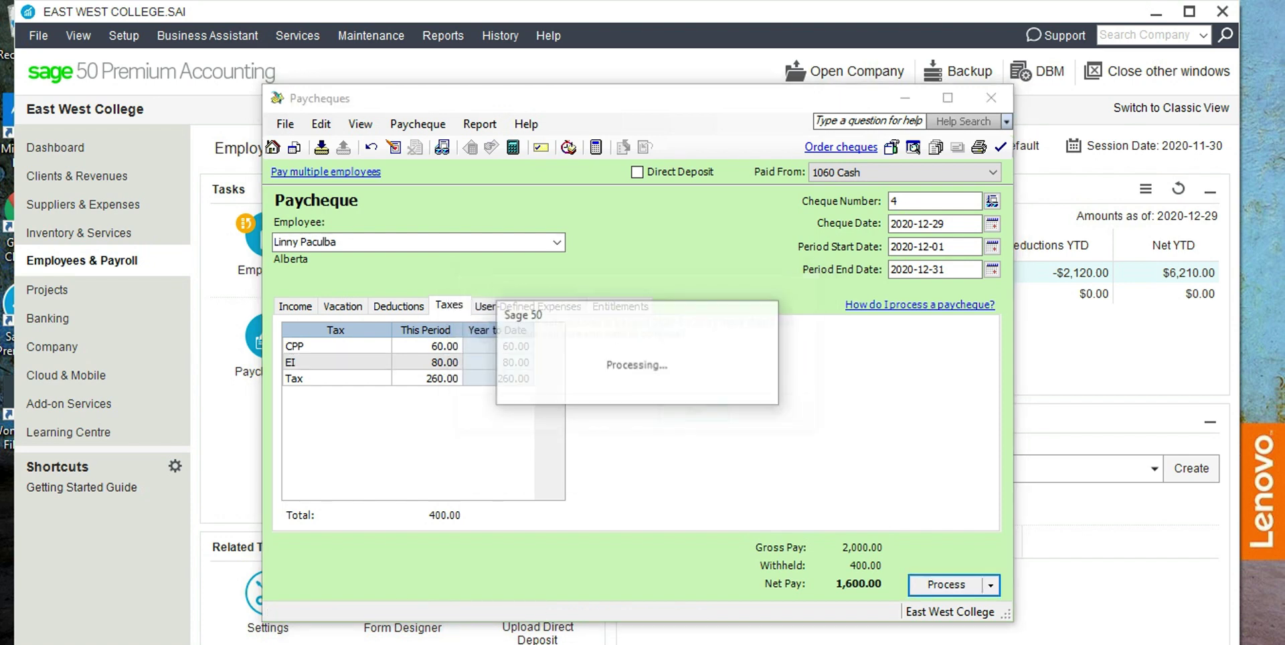
{"action": "key", "text": "Return"}
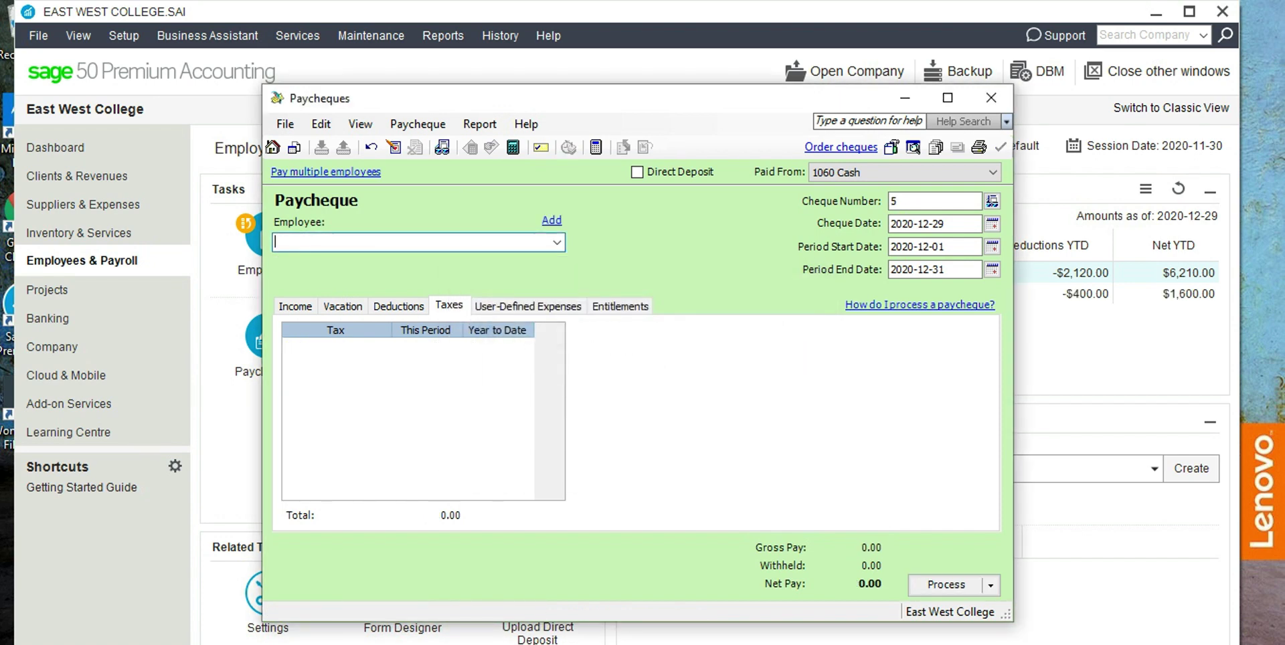